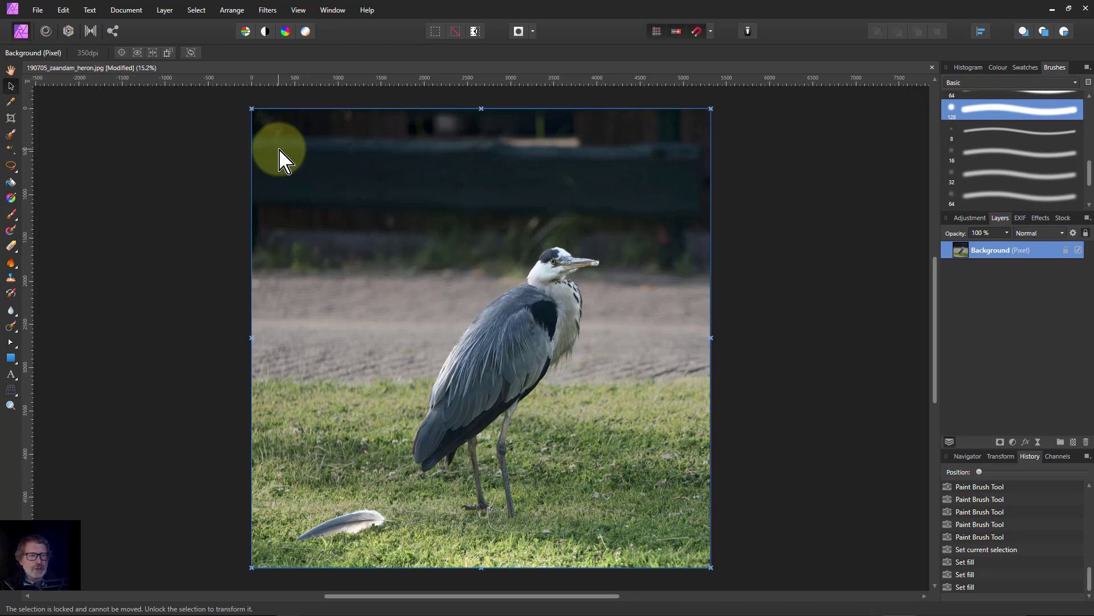
Step: Switch the top-right panel group to the Histogram to see the heron photo's channel statistics
left_click(967, 68)
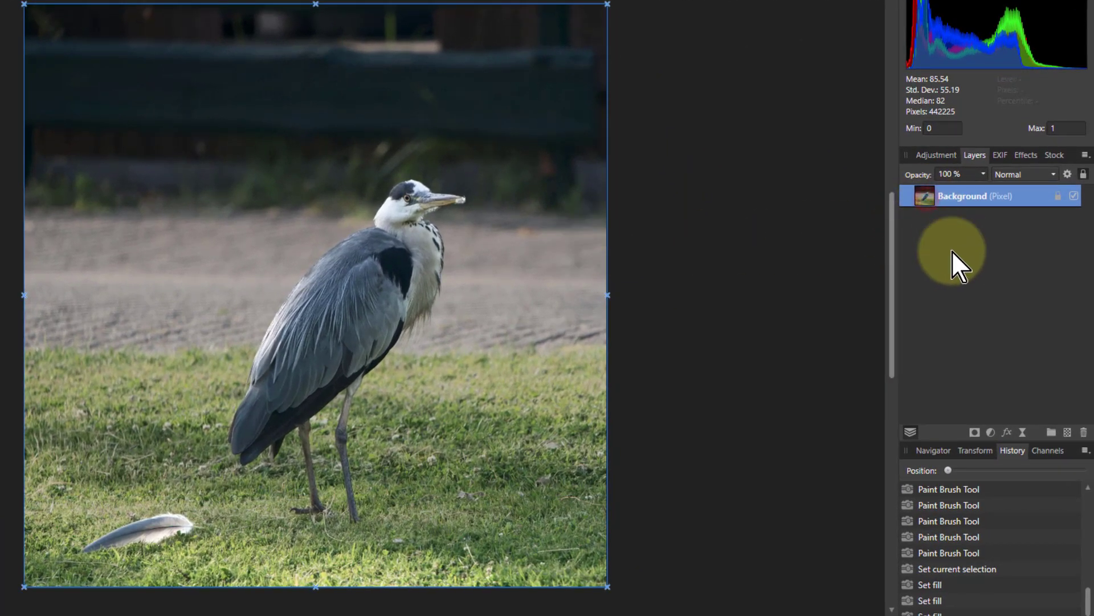
Step: Unlock and duplicate the Background layer, hide the top copy and select the lower one
left_click(1059, 197)
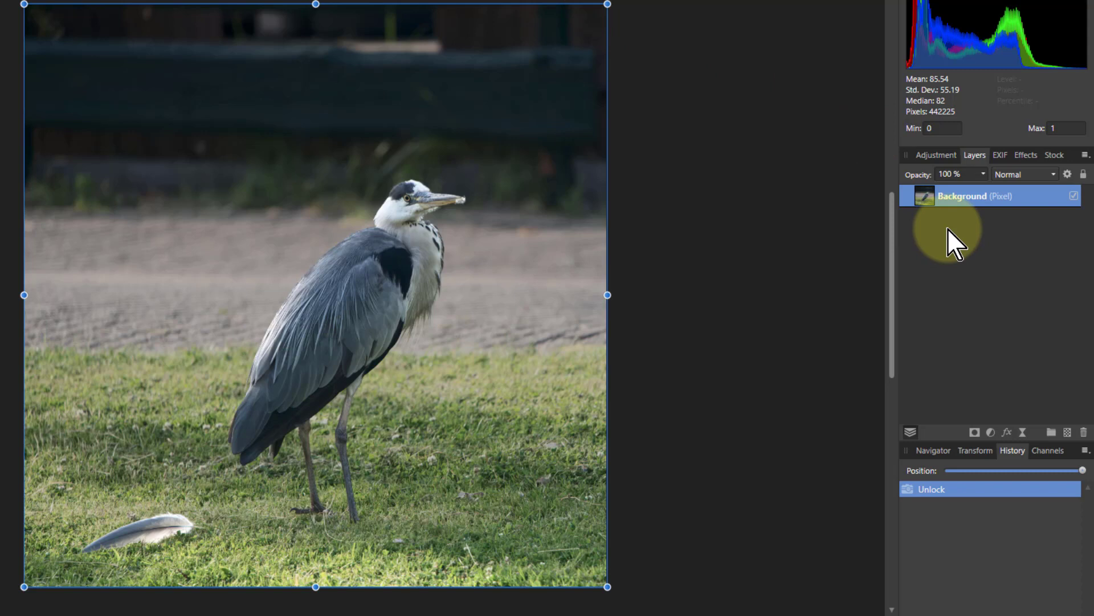
key("ctrl+j")
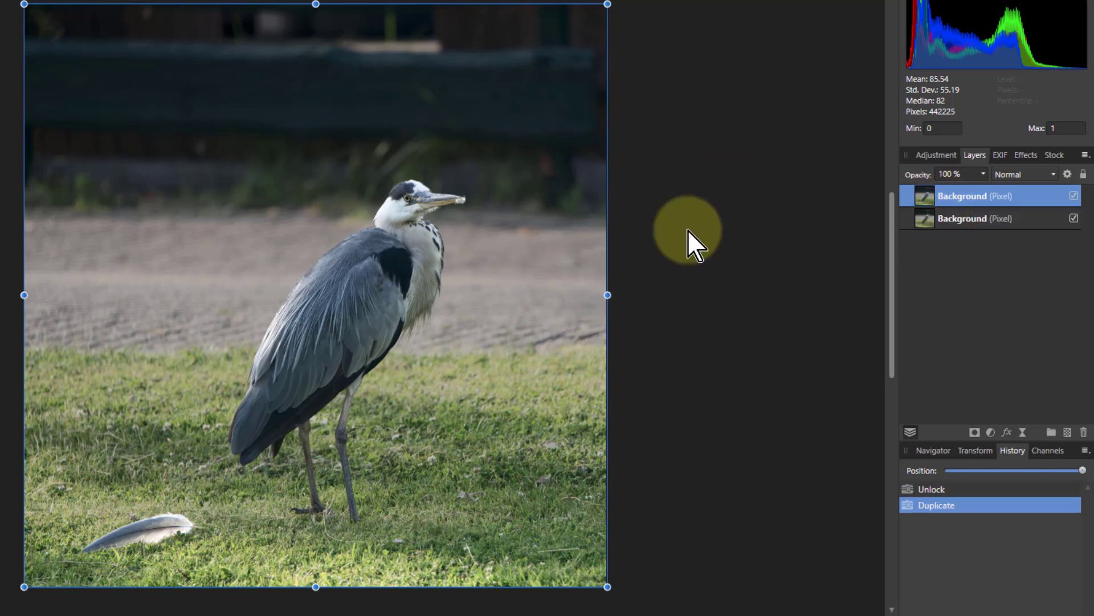
left_click(1074, 195)
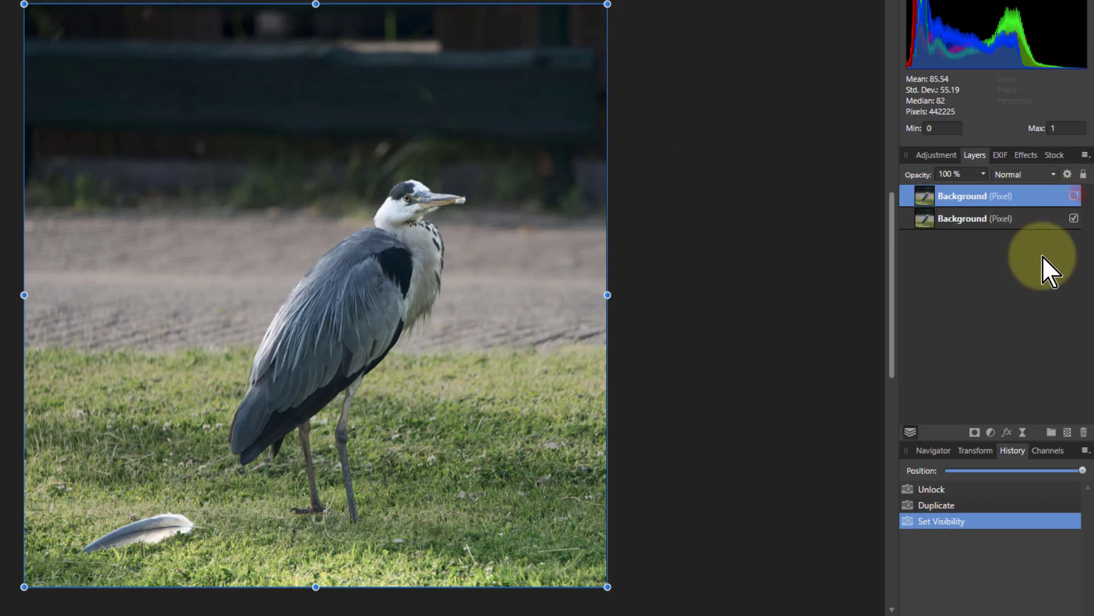
left_click(929, 221)
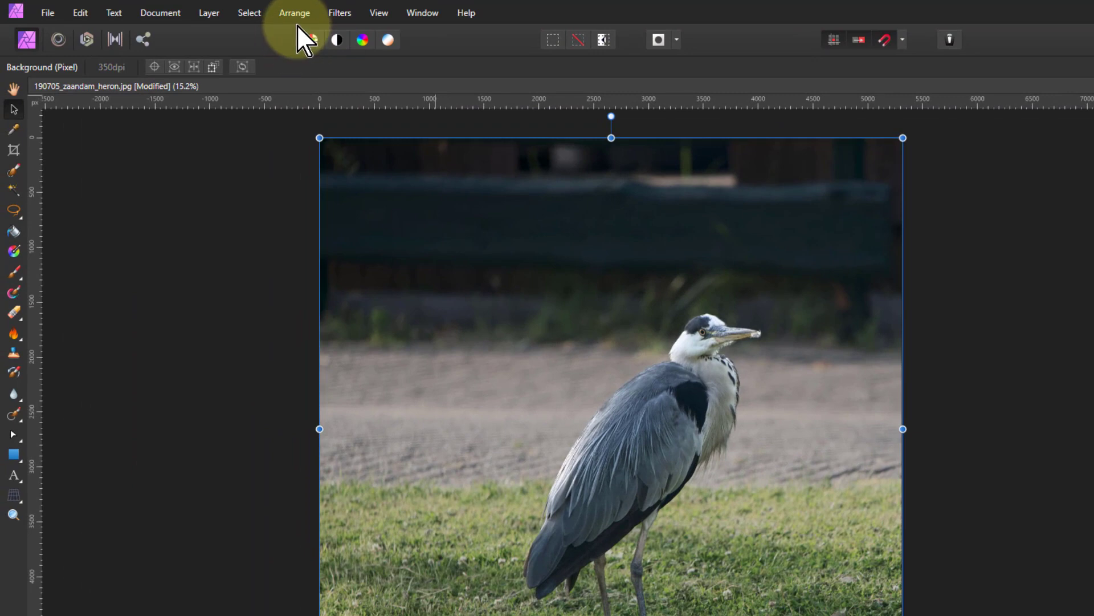
Step: Flip the lower copy vertically with Arrange > Flip Vertical, then show and select the upright copy
left_click(294, 17)
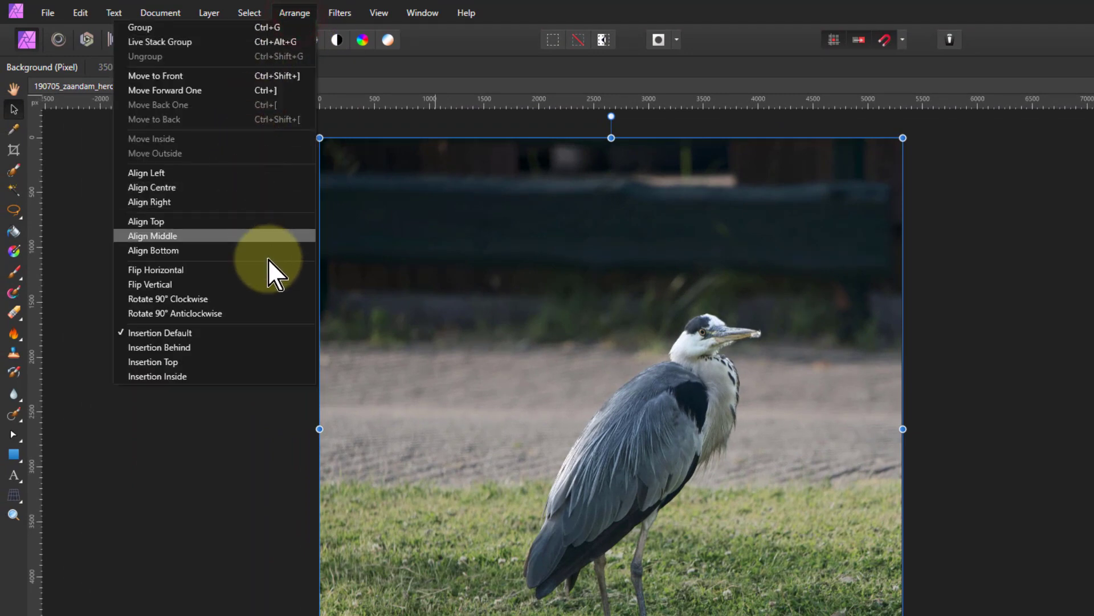
left_click(285, 283)
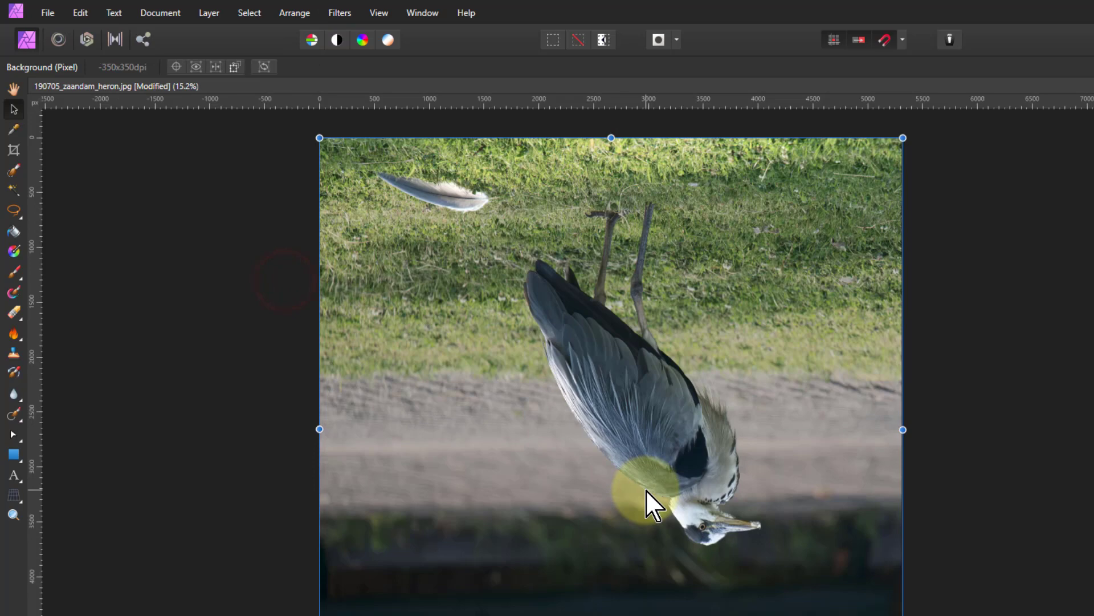
scroll(655, 500, "down", 2)
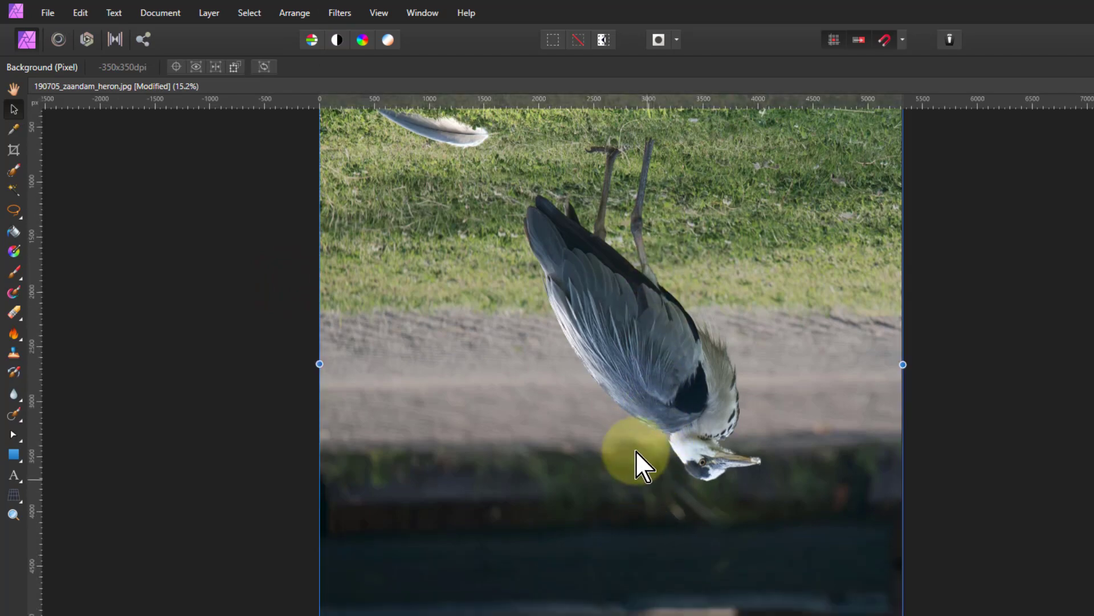
scroll(618, 425, "down", 3)
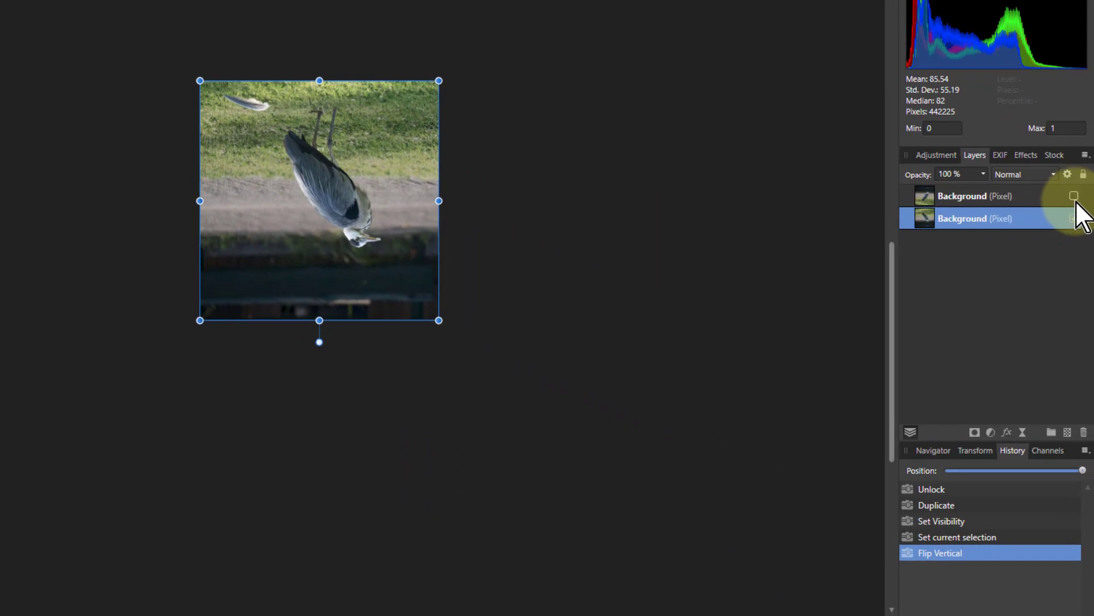
left_click(1074, 195)
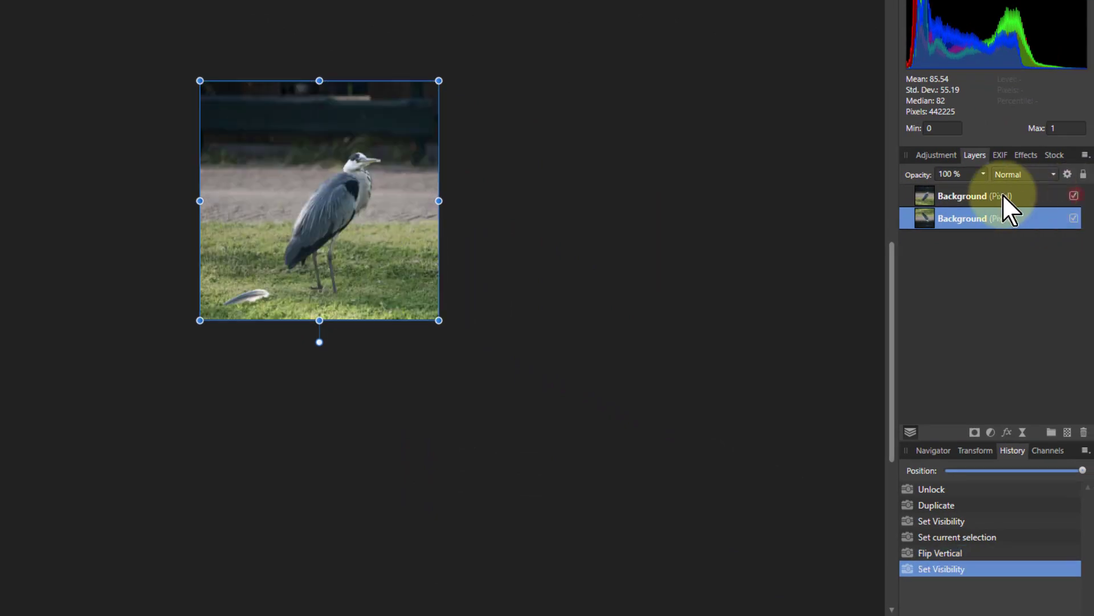
left_click(962, 196)
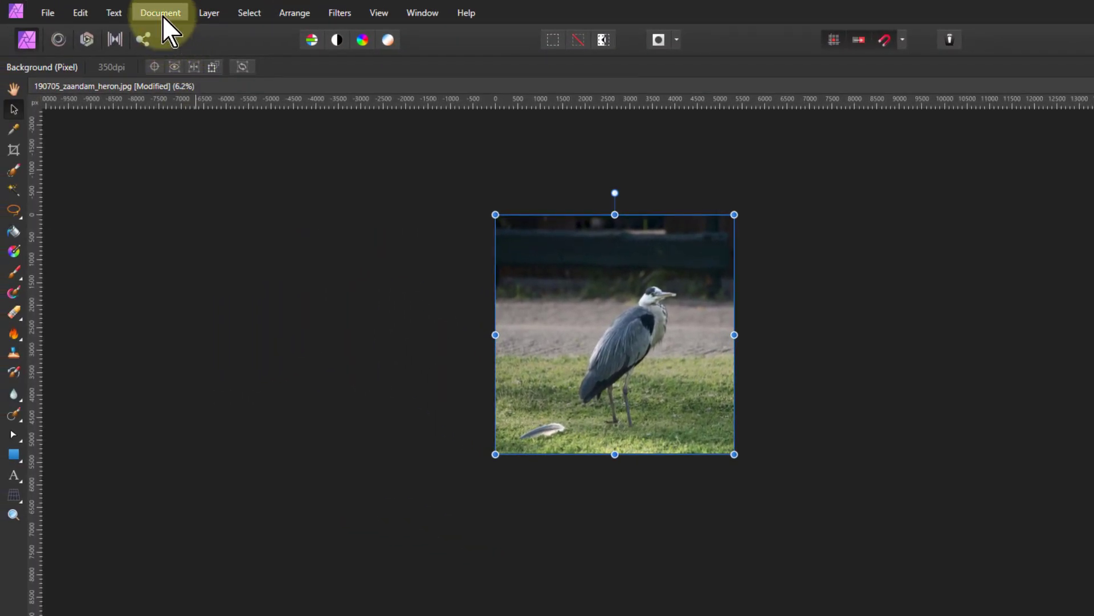
Step: Drag the crop's bottom edge down to about double the canvas height and apply it
left_click(162, 16)
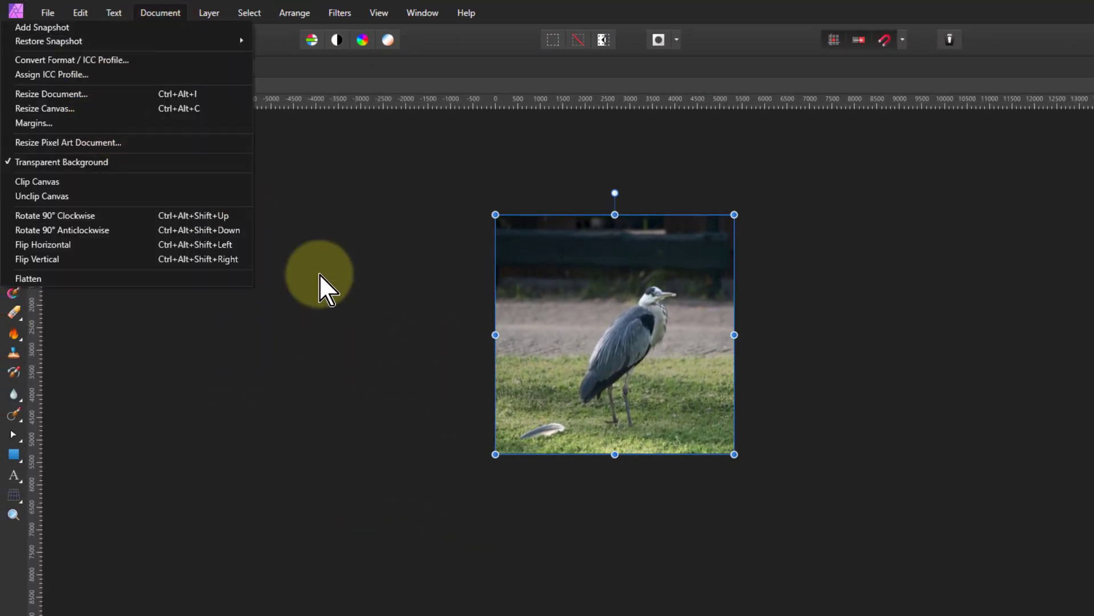
left_click(617, 454)
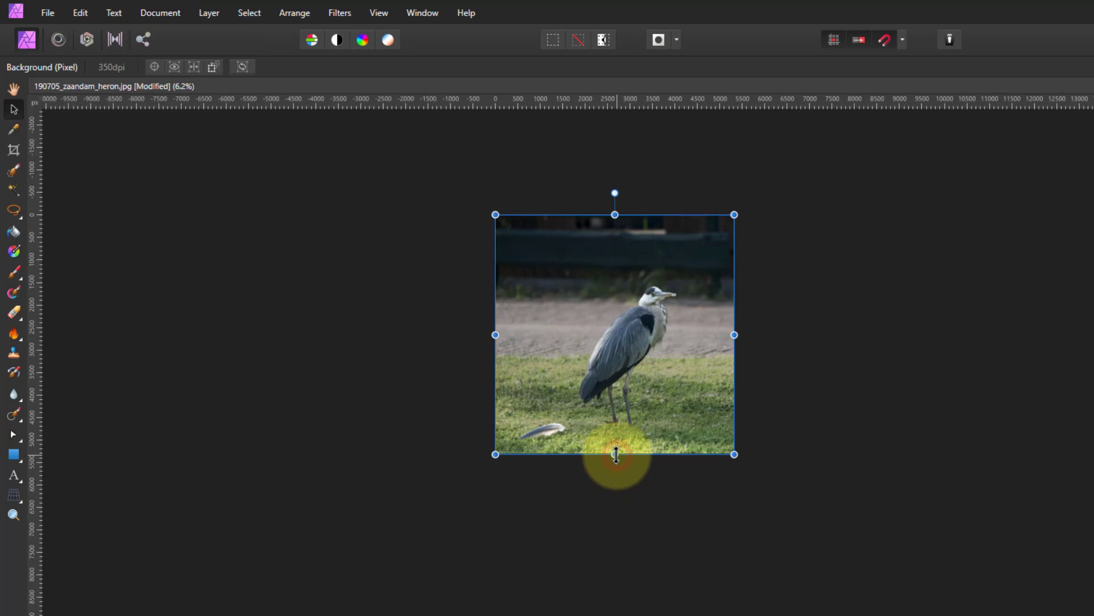
left_click(13, 150)
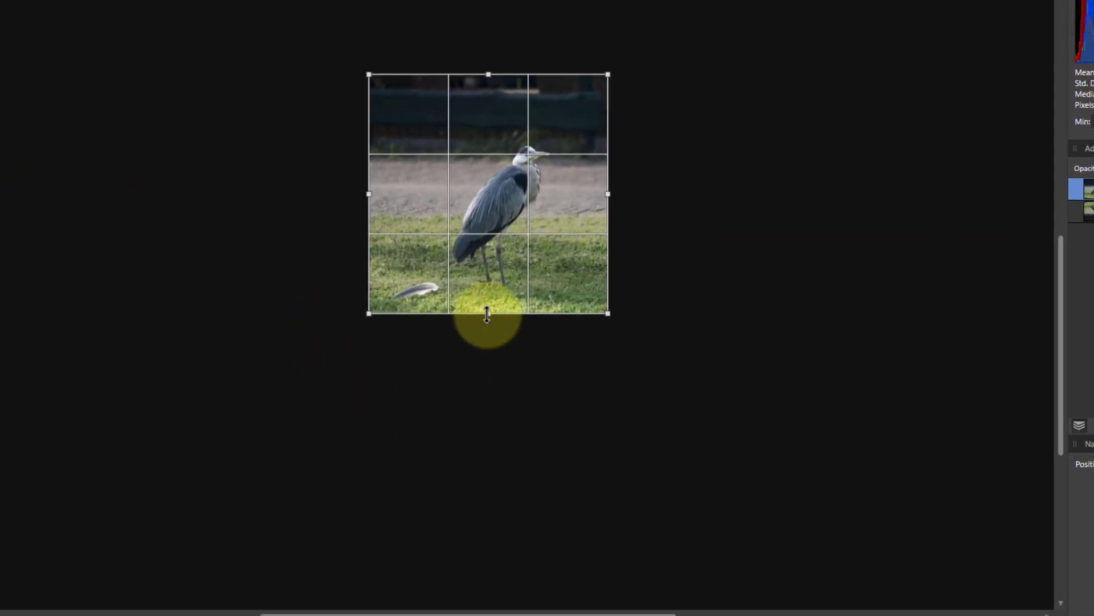
left_click_drag(585, 421, 593, 519)
left_click_drag(488, 404, 499, 544)
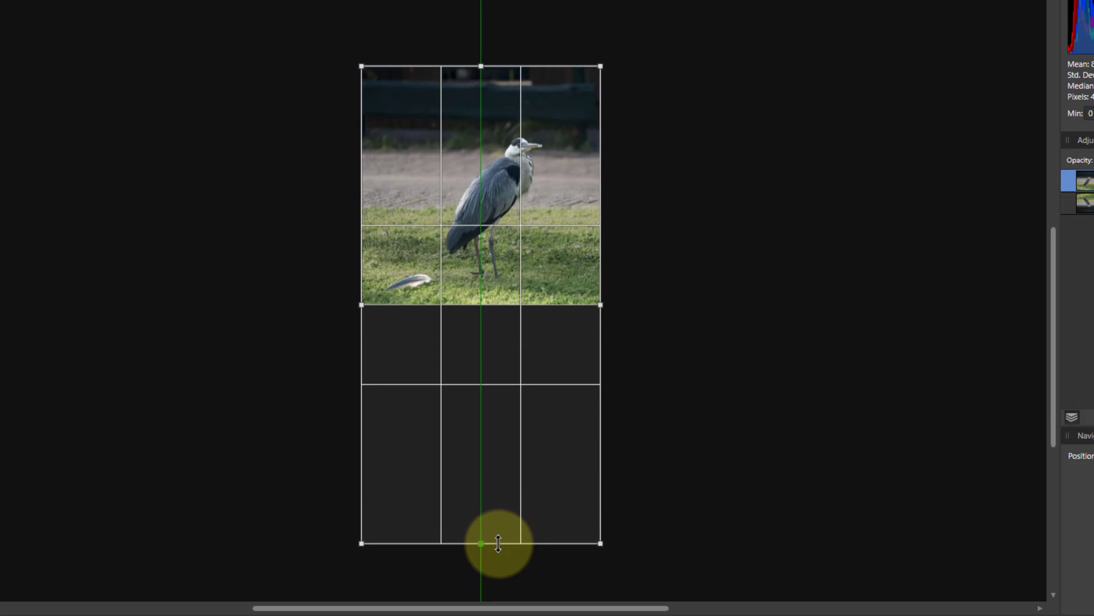
left_click_drag(498, 543, 498, 543)
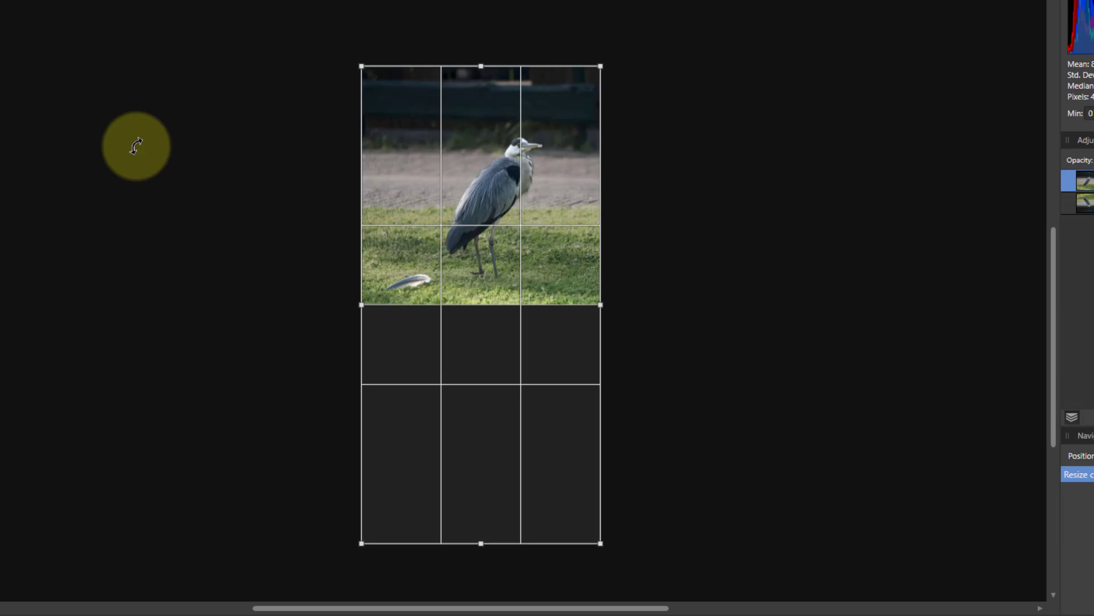
key("Return")
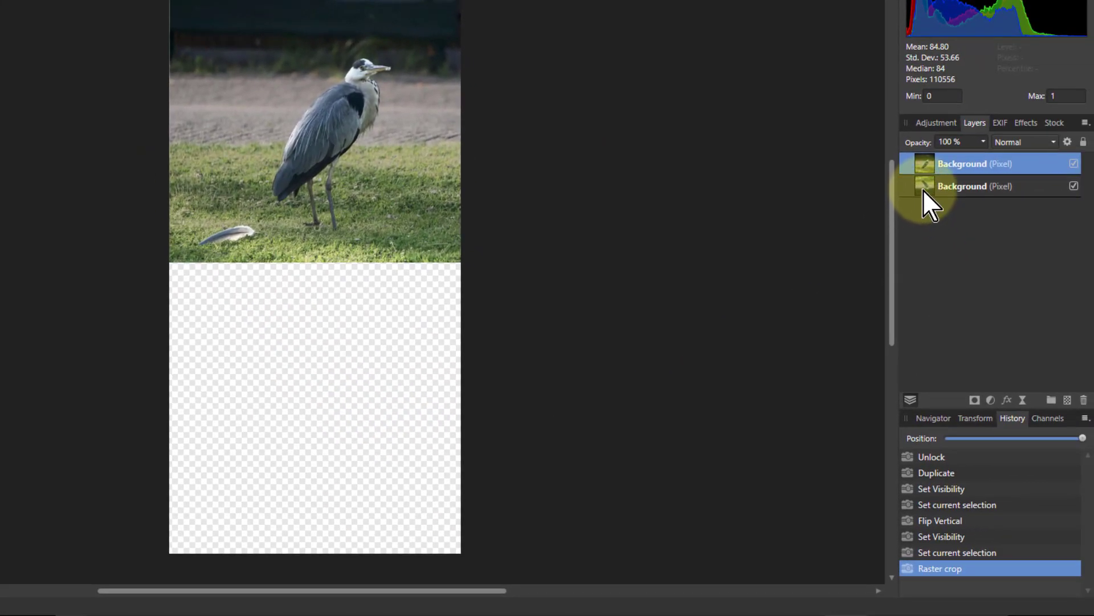
Step: Drag the flipped Background copy down into the transparent bottom half beneath the upright heron
left_click(1083, 203)
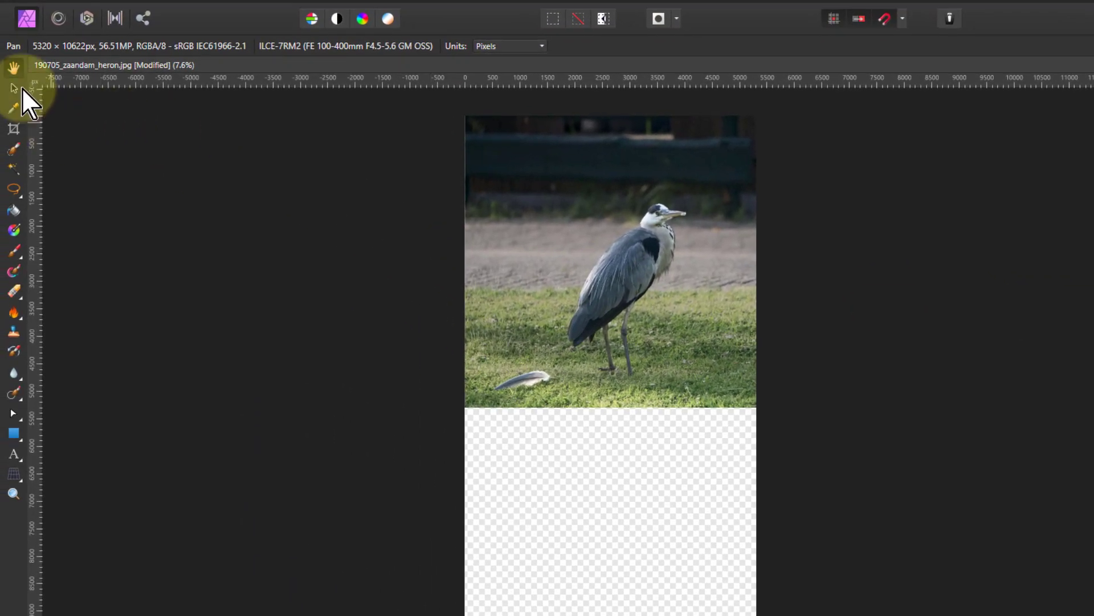
left_click(12, 88)
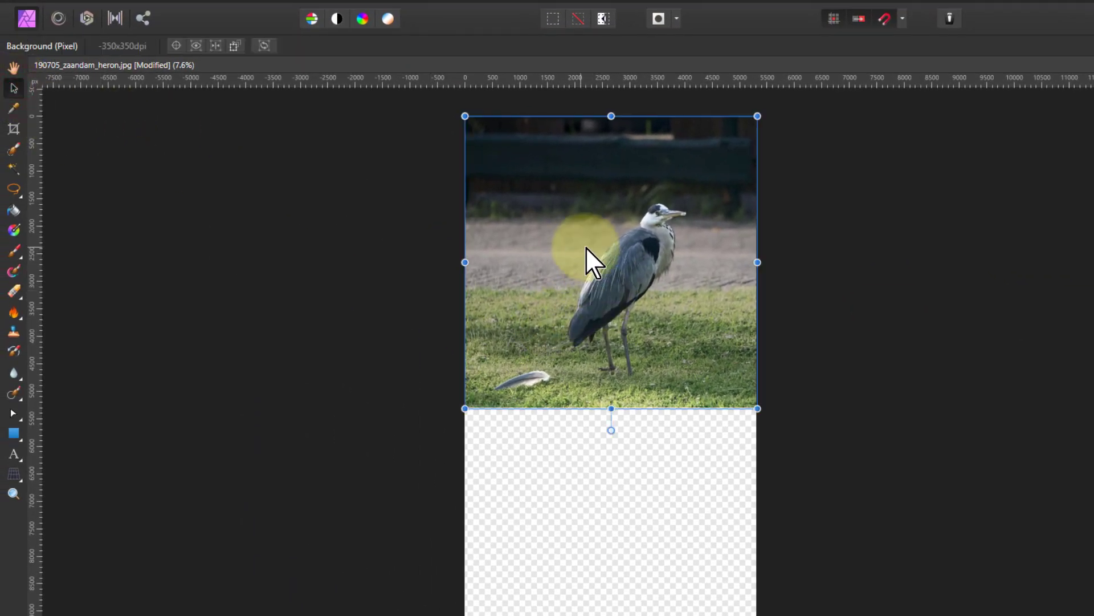
left_click_drag(586, 247, 611, 532)
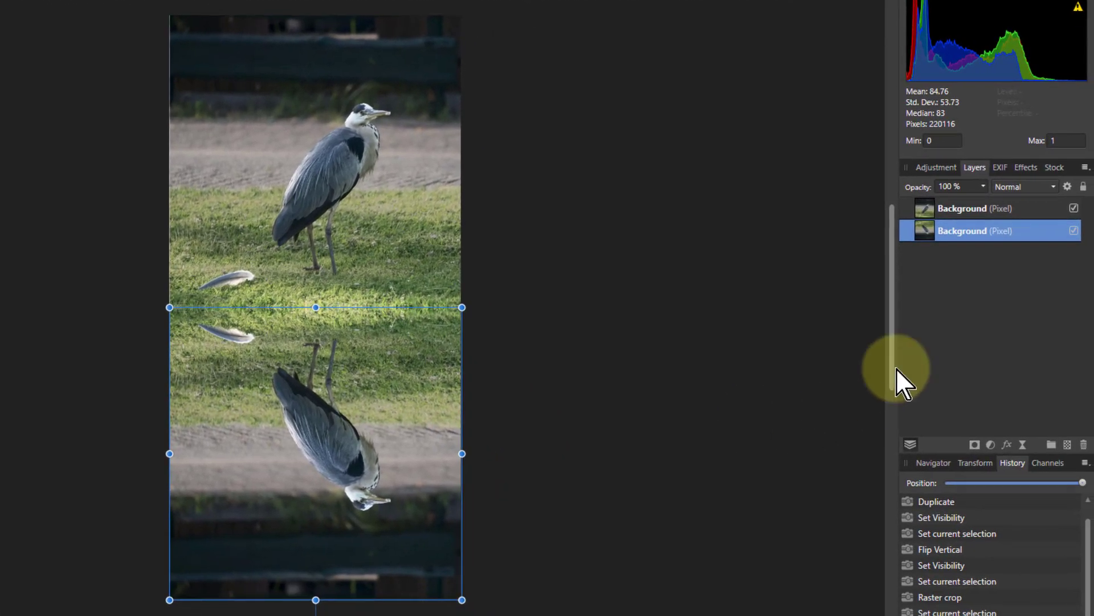
Step: Hide the upright copy and fill a new pixel layer with grey Perlin Noise, Zoom 163.7, Persistence 7.4
left_click(1073, 208)
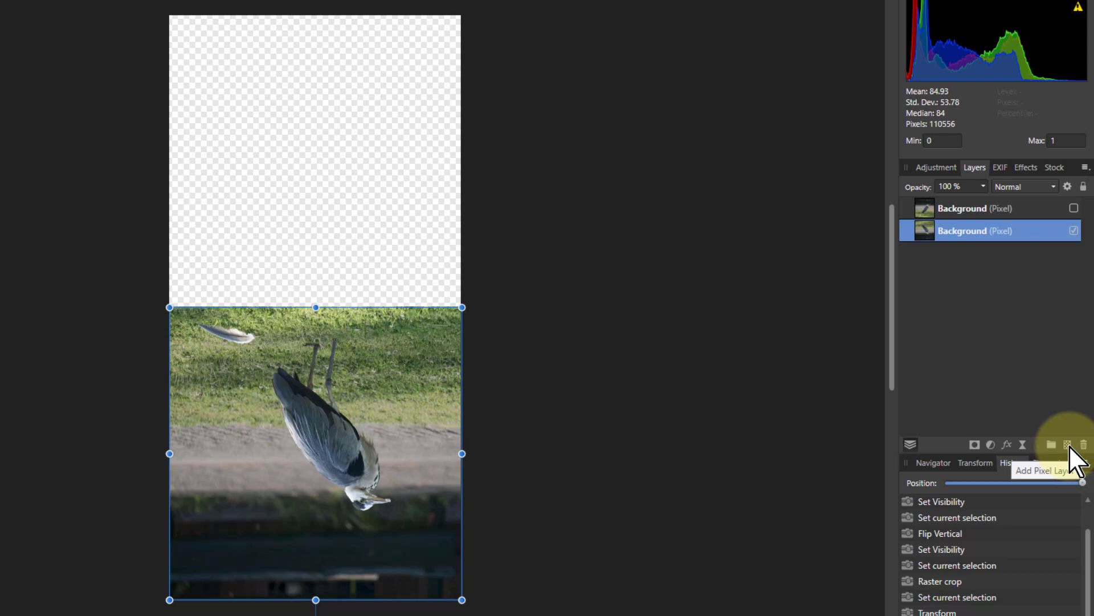
left_click(1069, 446)
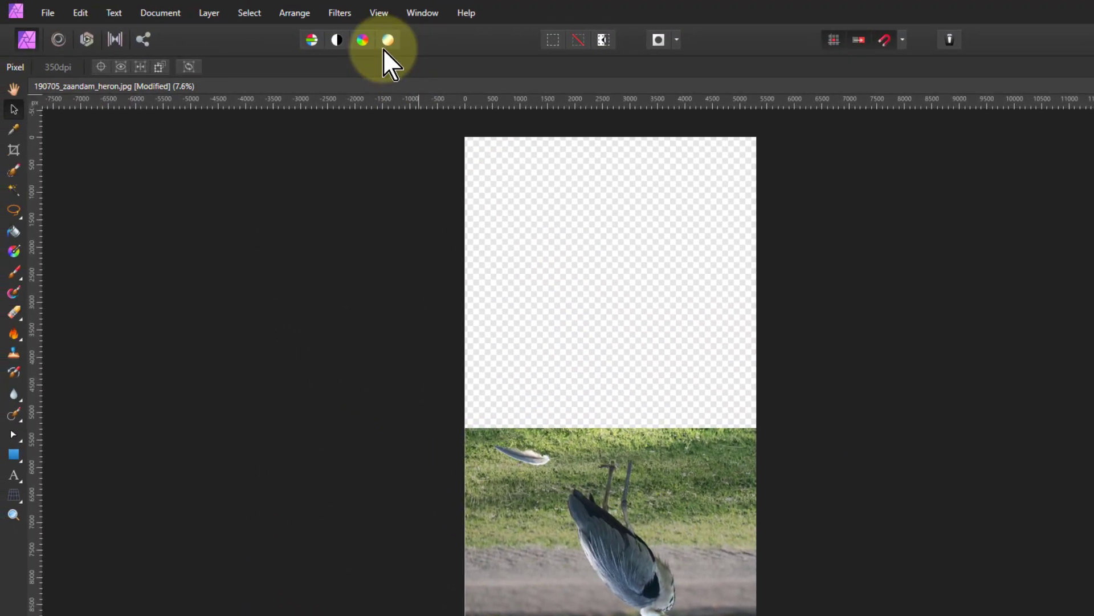
left_click(340, 14)
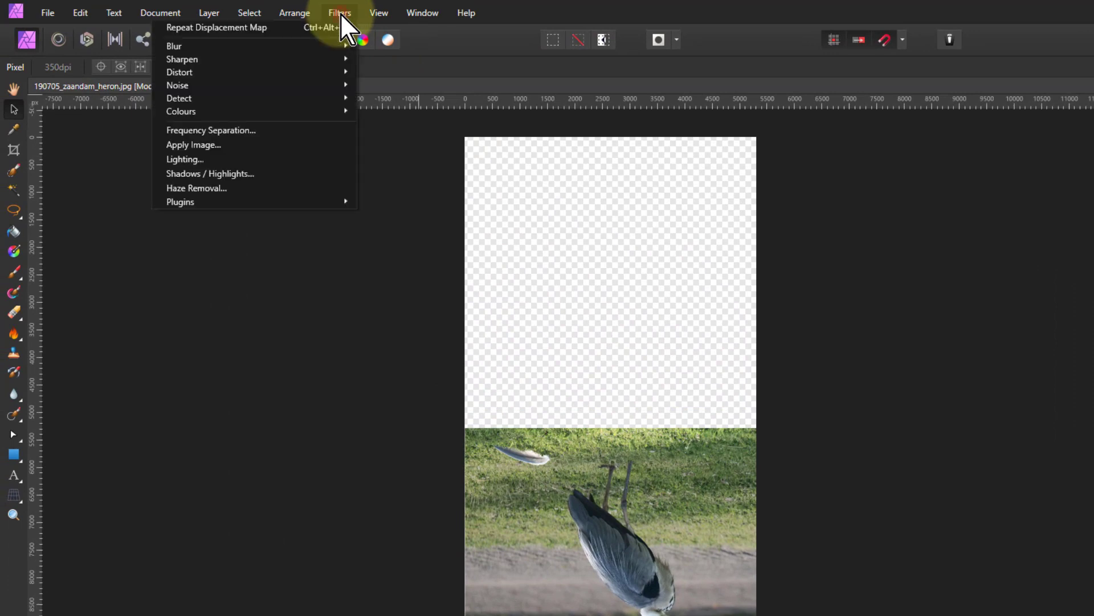
mouse_move(327, 85)
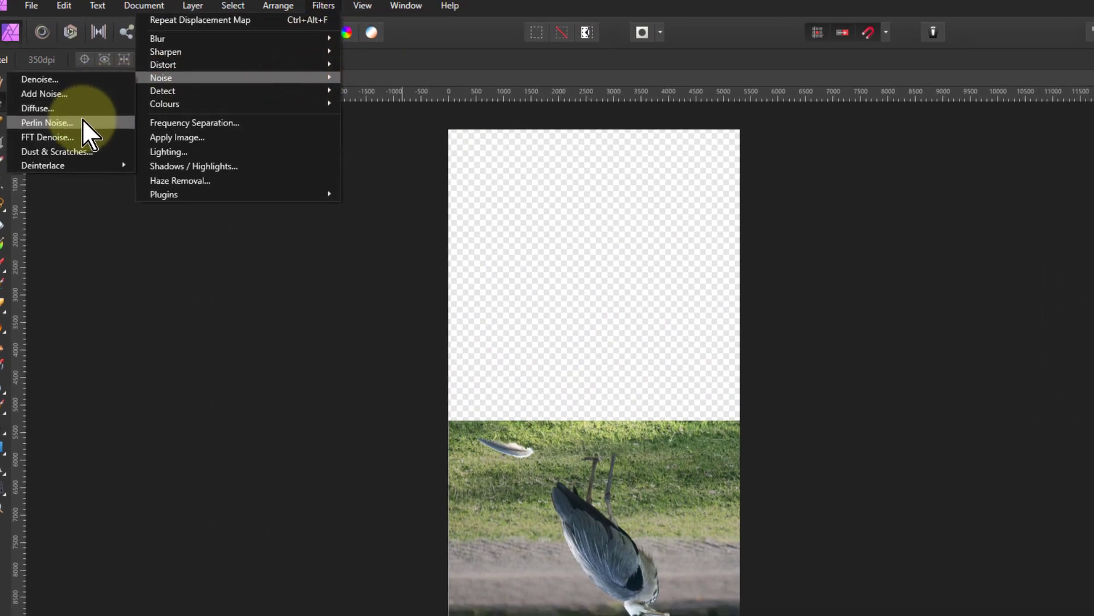
left_click(86, 130)
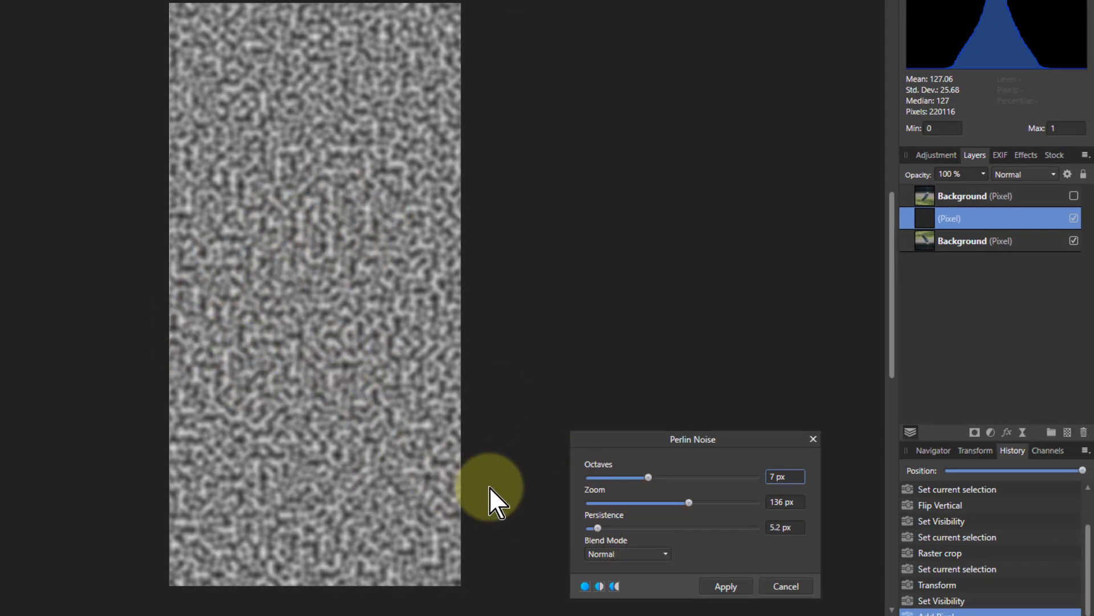
mouse_move(689, 503)
left_mouse_down()
mouse_move(607, 507)
mouse_move(709, 503)
mouse_move(686, 504)
left_mouse_up()
mouse_move(599, 530)
left_mouse_down()
mouse_move(689, 531)
mouse_move(593, 537)
mouse_move(605, 536)
left_mouse_up()
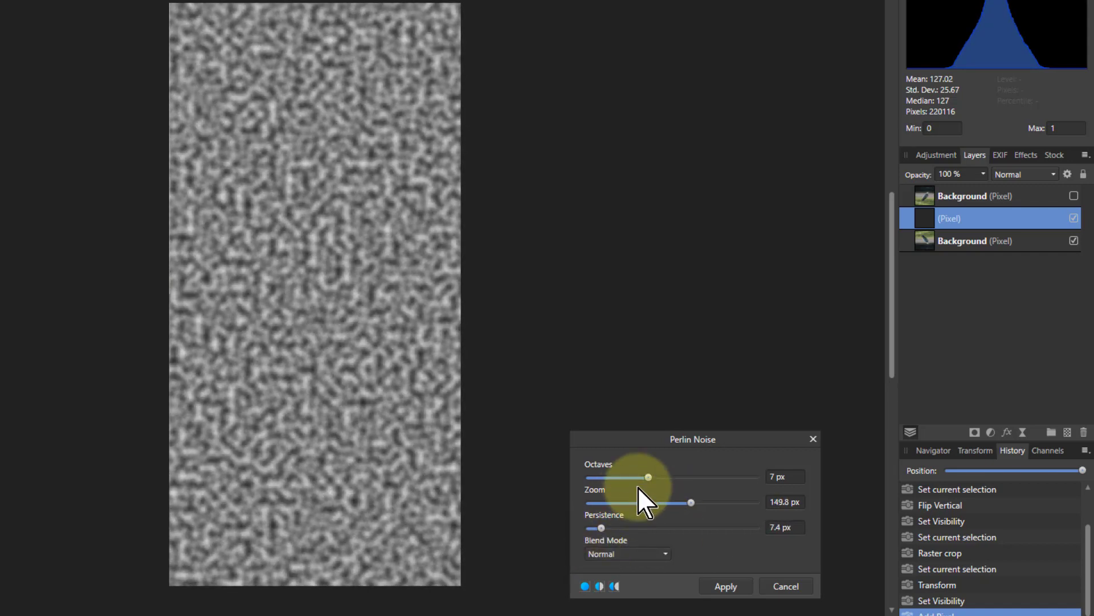
mouse_move(649, 479)
left_mouse_down()
mouse_move(562, 485)
mouse_move(720, 486)
mouse_move(632, 491)
left_mouse_up()
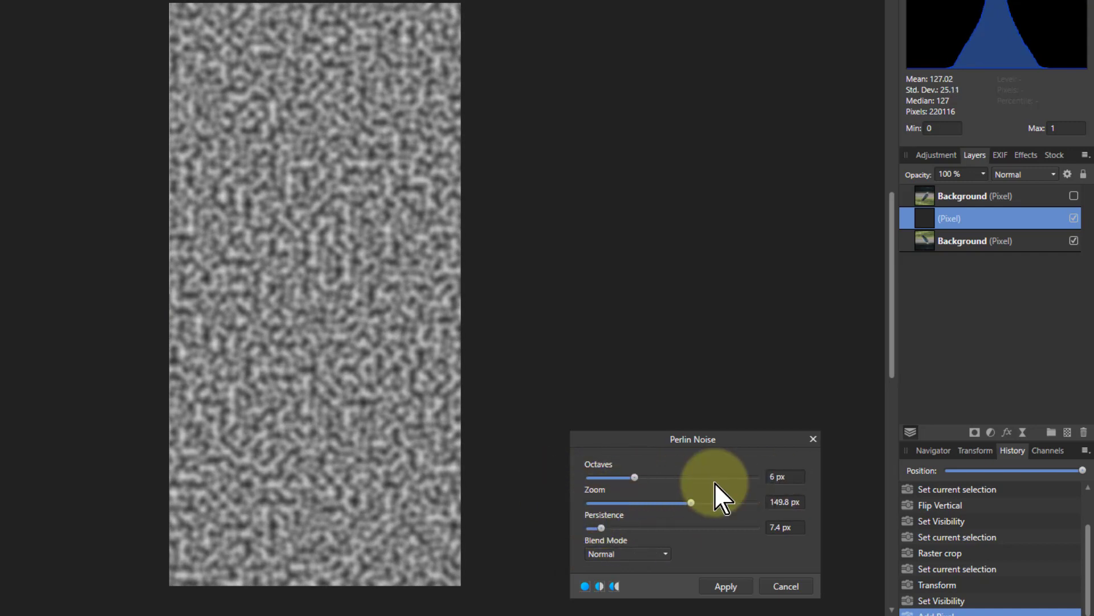
left_click_drag(693, 504, 693, 503)
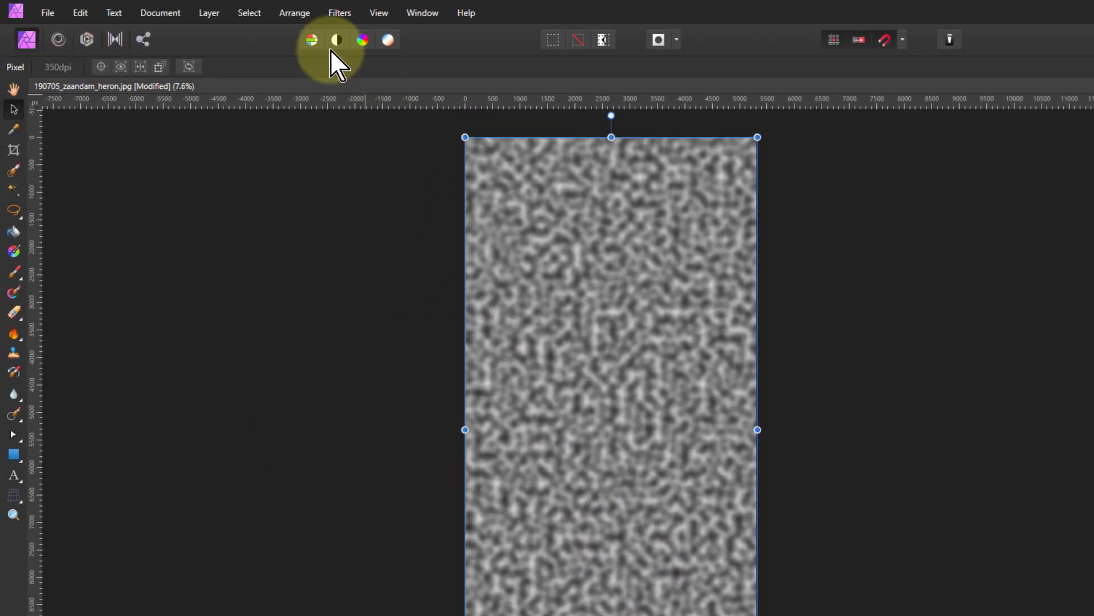
Step: Apply Emboss to the noise layer with Radius 100 px, Amount 157% and Rotation 270°
left_click(337, 13)
left_click(289, 113)
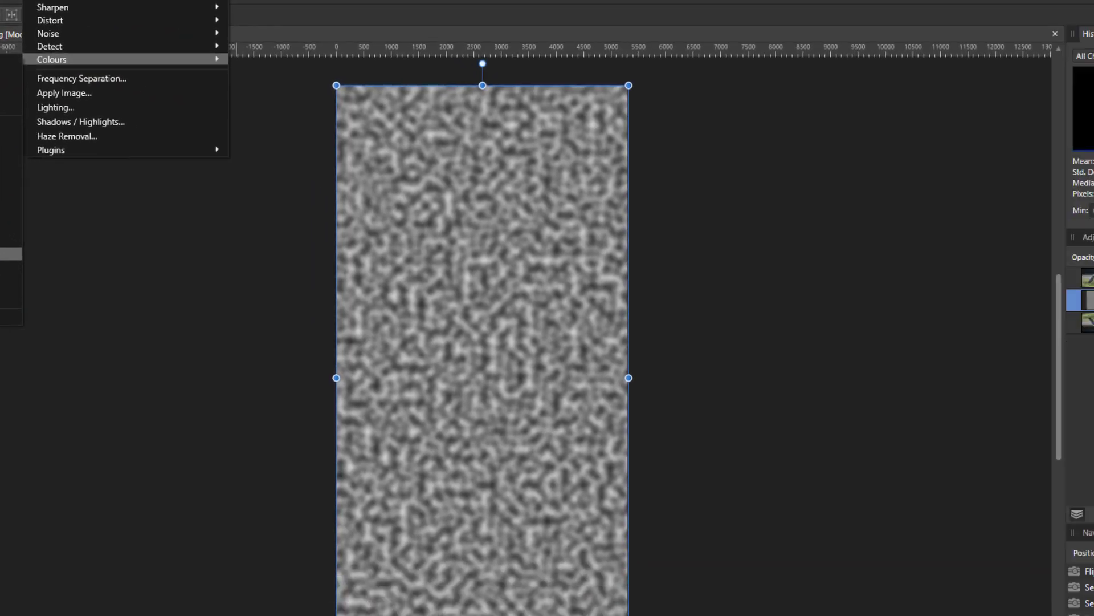
left_click(45, 306)
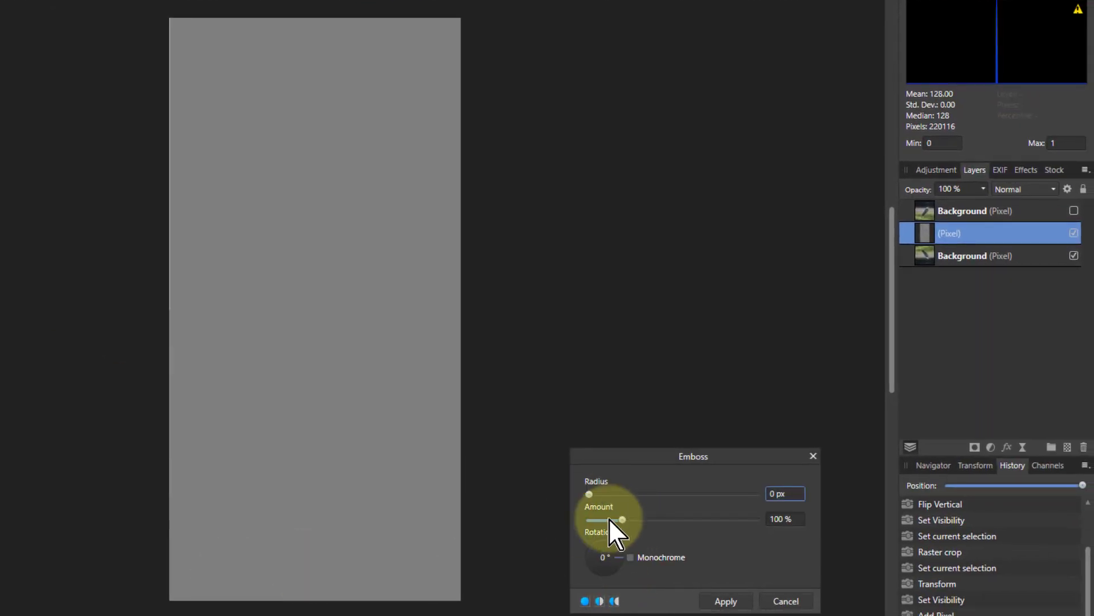
left_click_drag(589, 494, 781, 503)
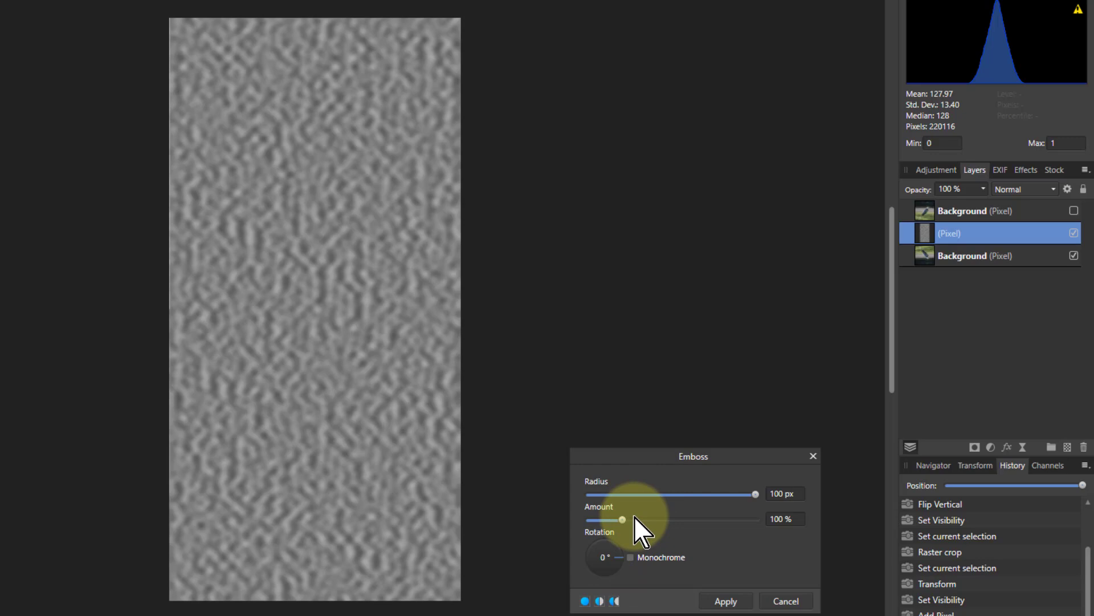
mouse_move(624, 521)
left_mouse_down()
mouse_move(651, 521)
mouse_move(628, 520)
mouse_move(642, 519)
left_mouse_up()
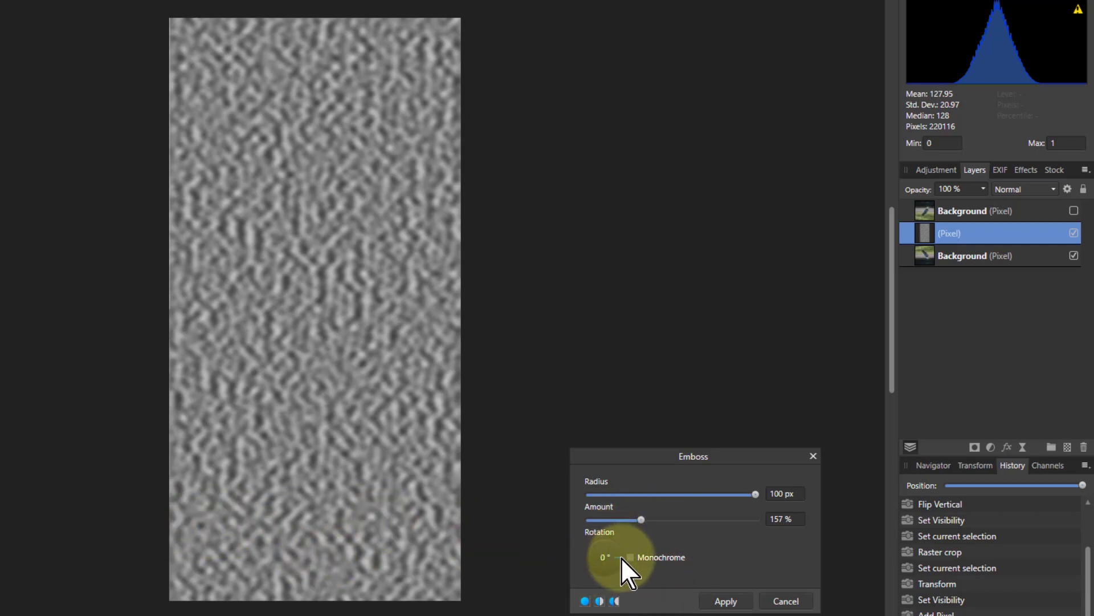
left_click_drag(621, 558, 604, 587)
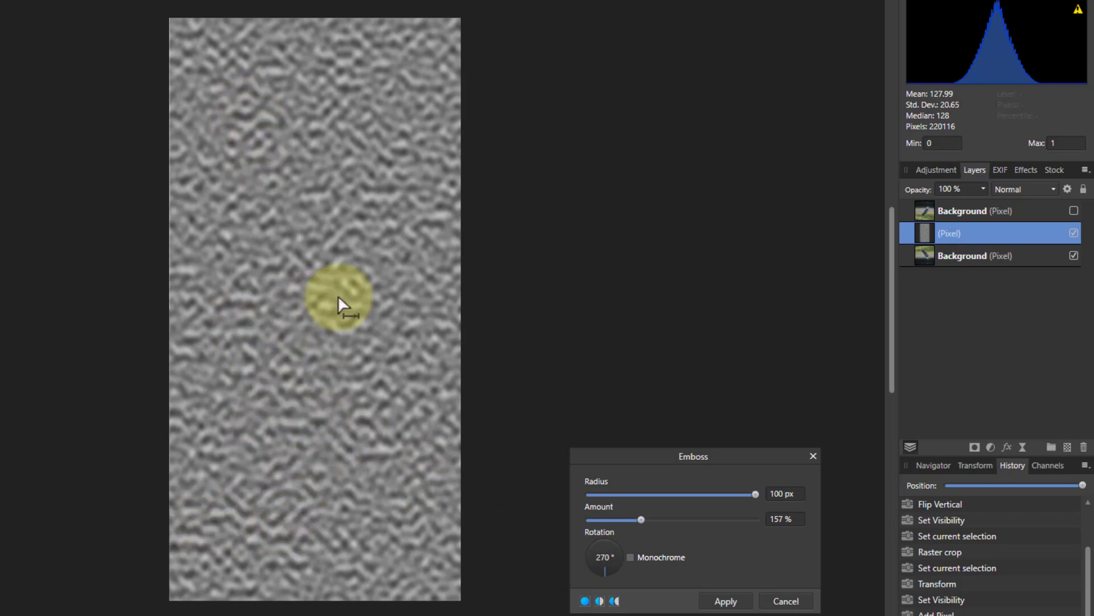
left_click(725, 601)
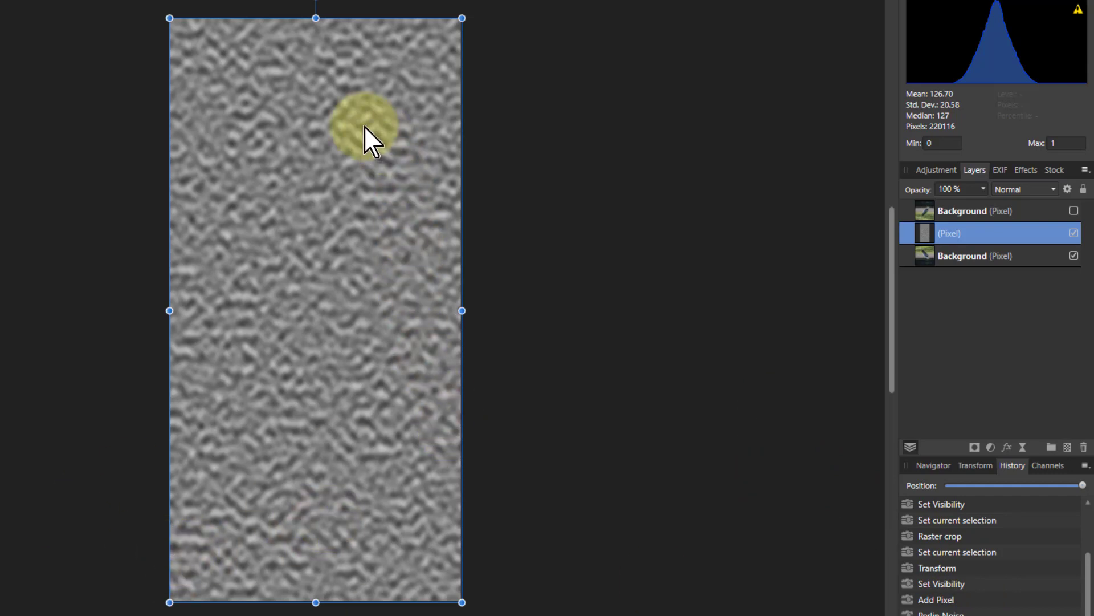
Step: Squash the embossed texture to the lower half and widen its bottom corners with Perspective
left_click_drag(315, 18, 329, 310)
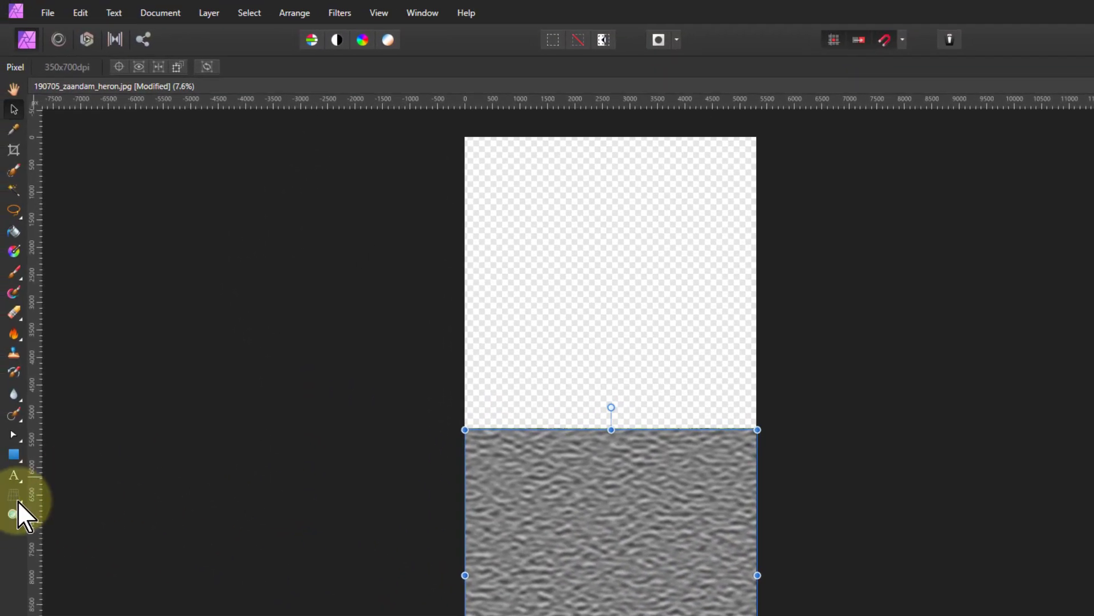
left_click(14, 495)
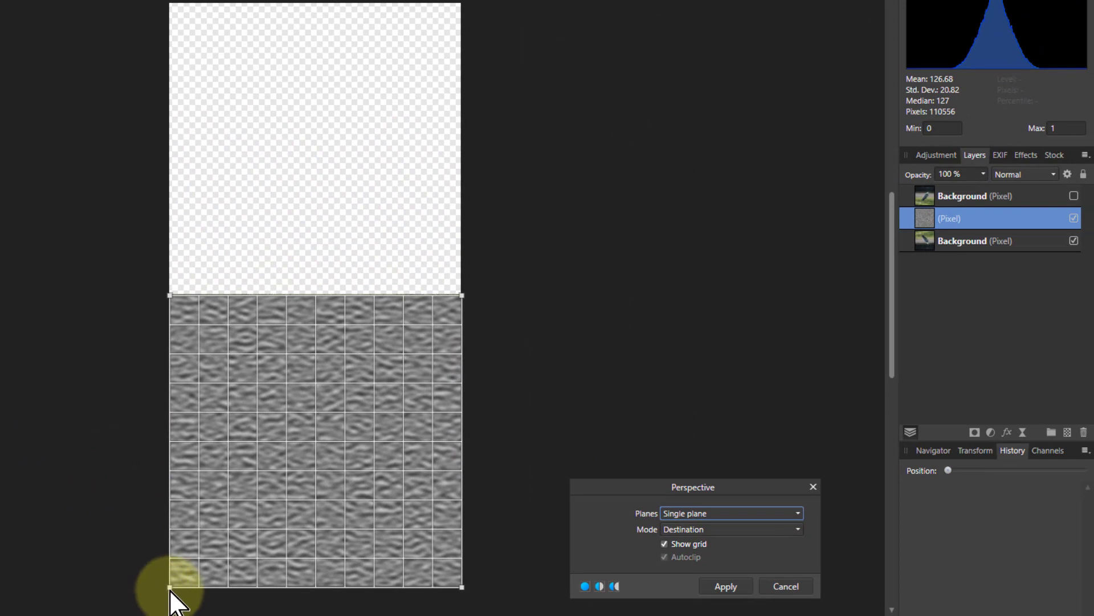
left_click_drag(170, 587, 0, 587)
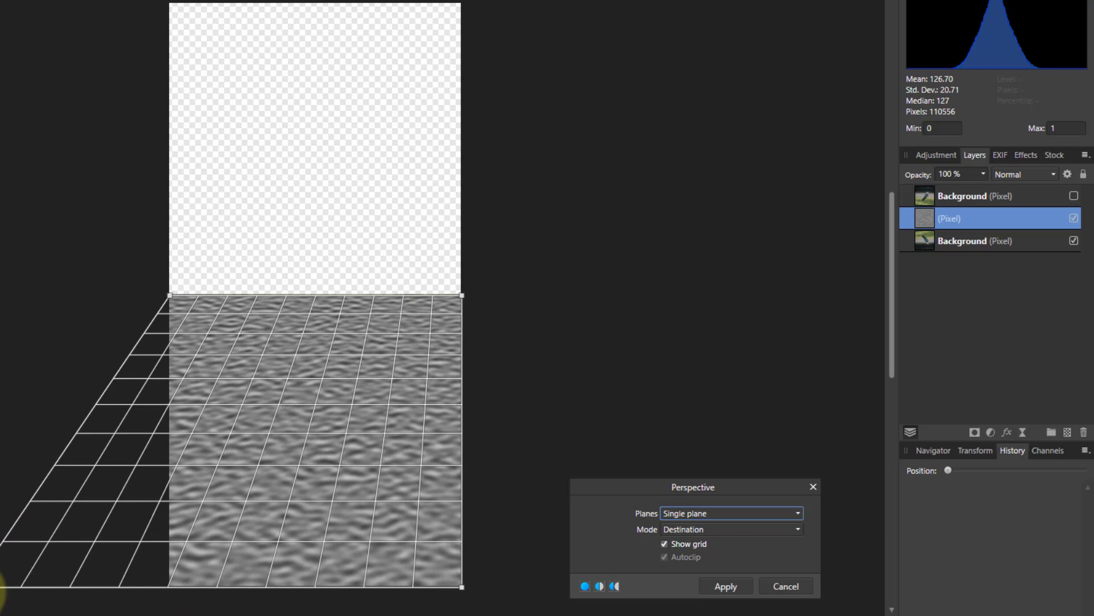
left_click_drag(462, 588, 660, 593)
left_click(727, 586)
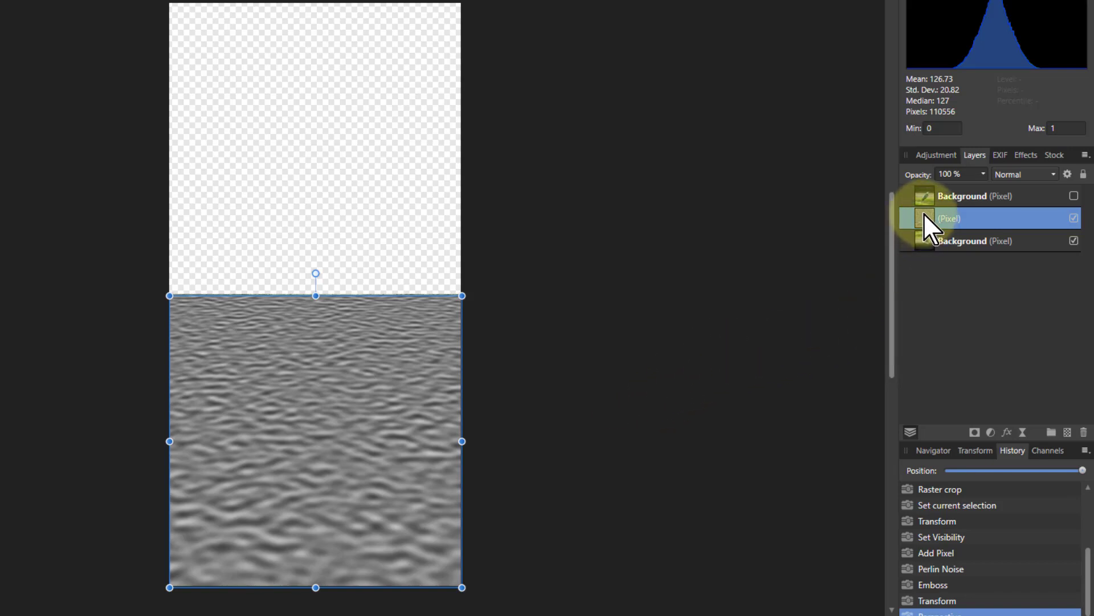
Step: Move the (Pixel) texture layer below the flipped Background layer and select that Background layer
left_click_drag(925, 214, 925, 247)
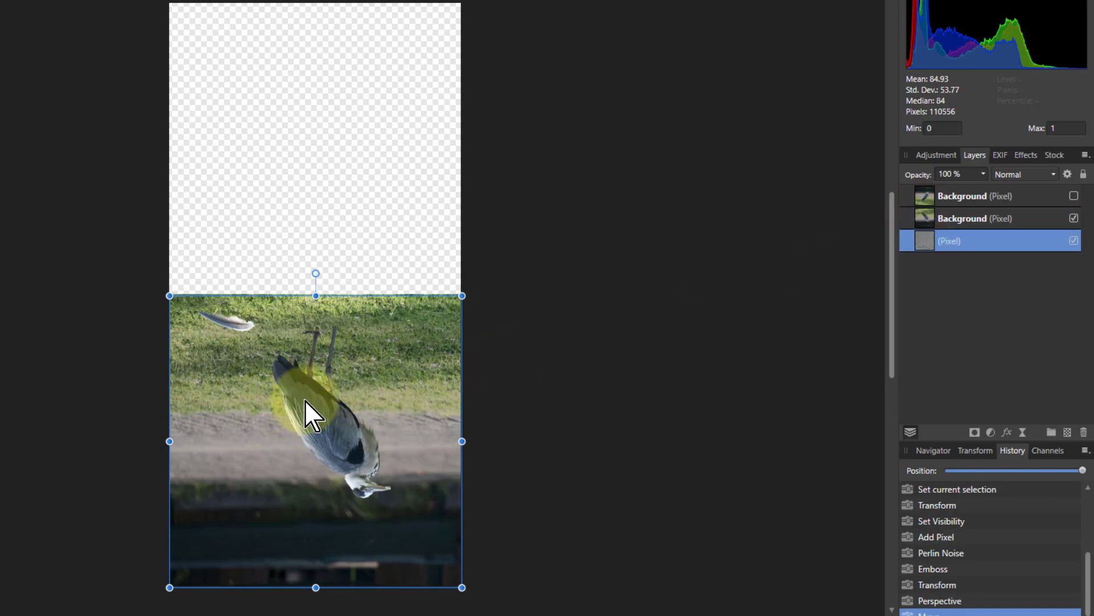
left_click(921, 218)
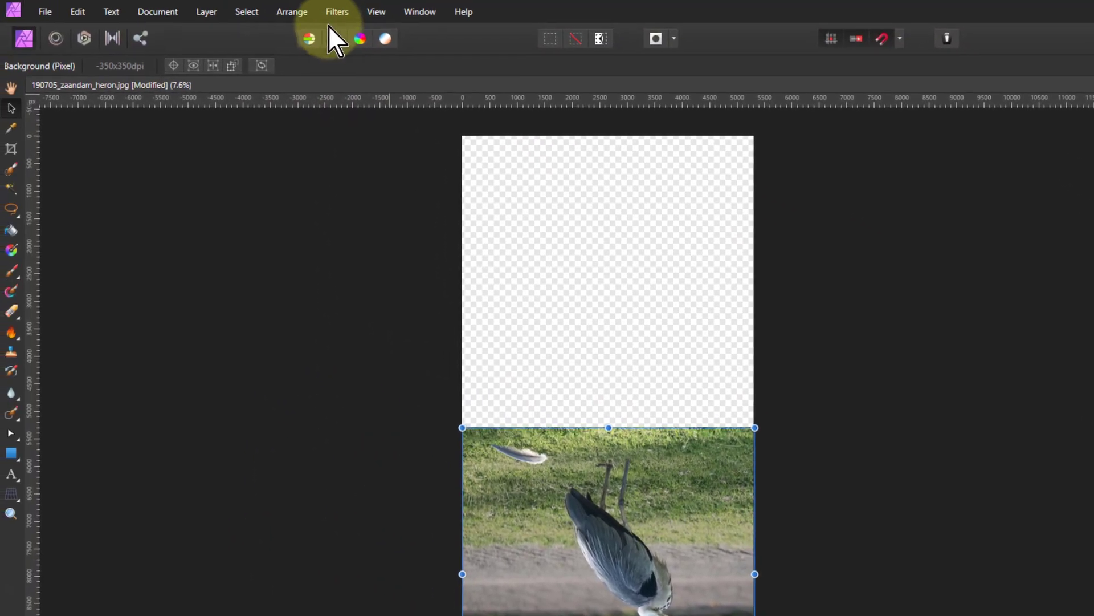
Step: Set up Filters > Distort > Displace on the flipped heron, mapping from the layer beneath at 512 px
left_click(336, 14)
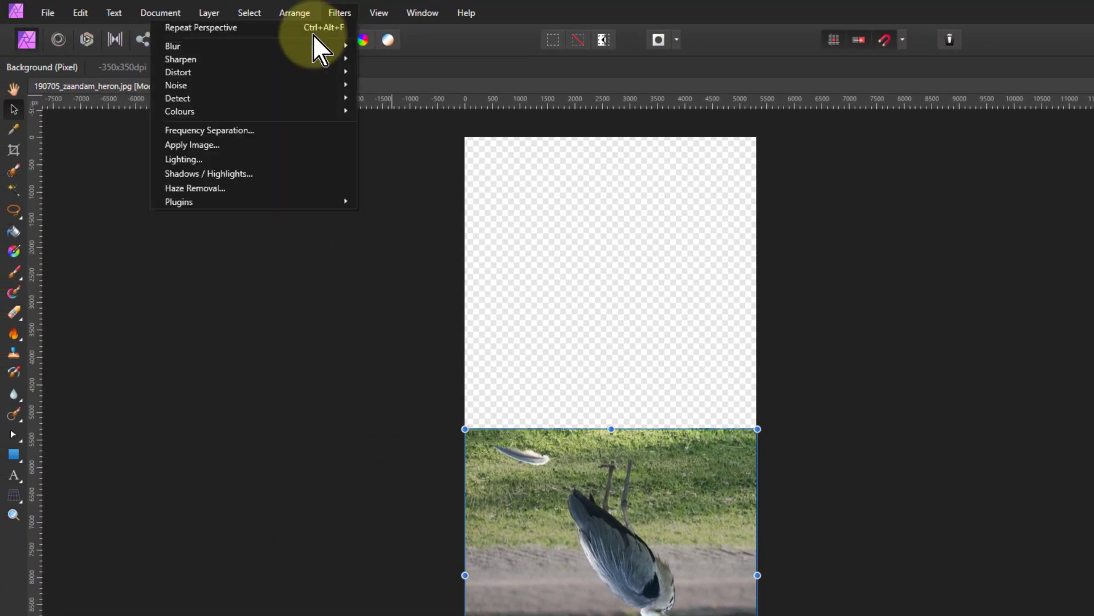
left_click(317, 68)
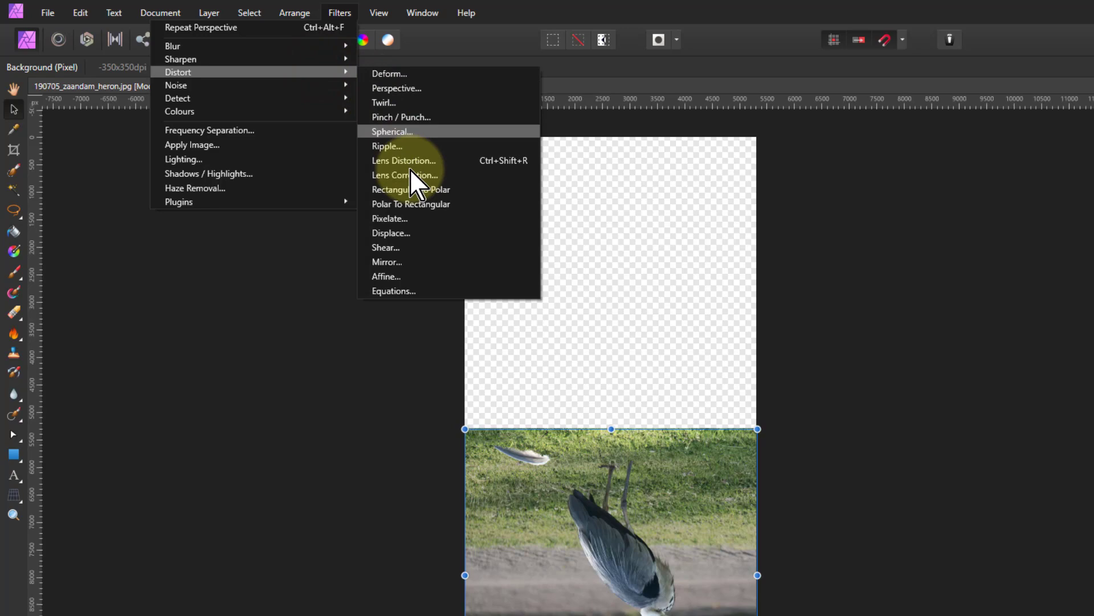
left_click(388, 230)
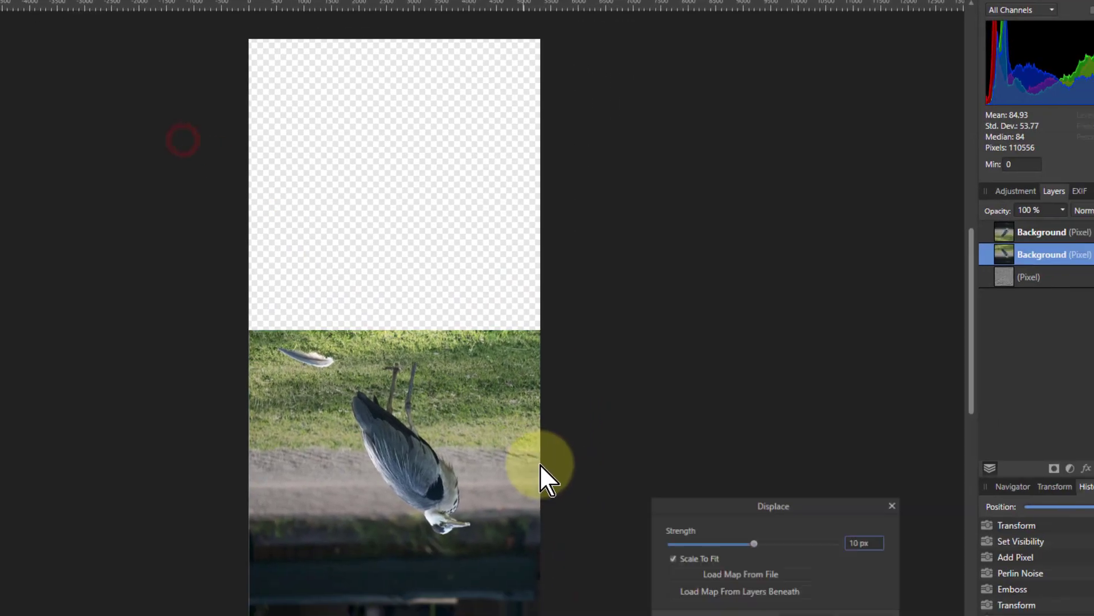
scroll(340, 437, "up", 3)
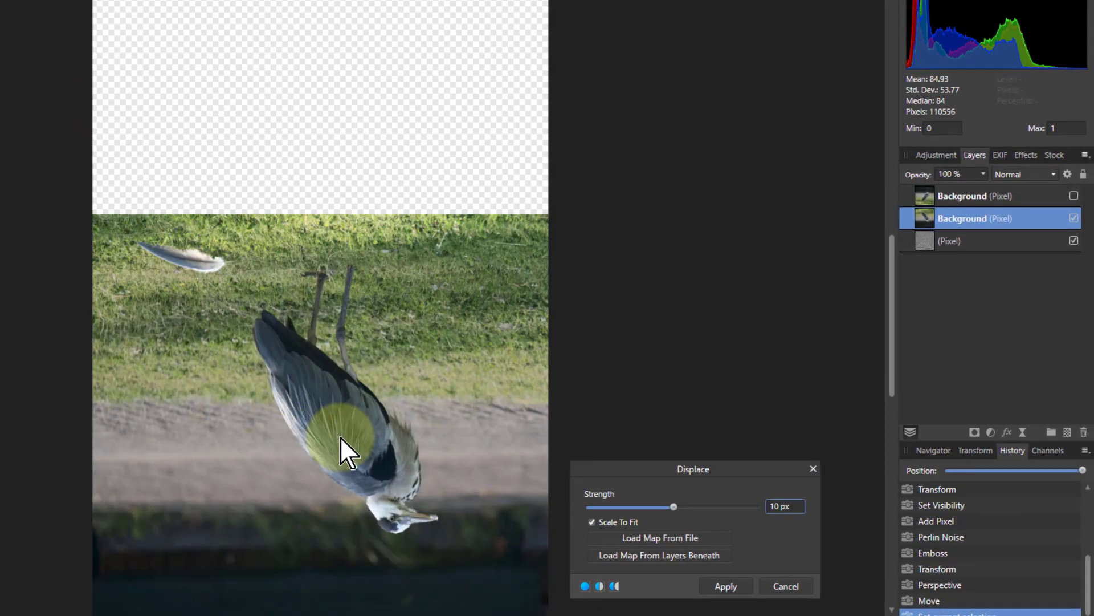
left_click_drag(620, 466, 633, 390)
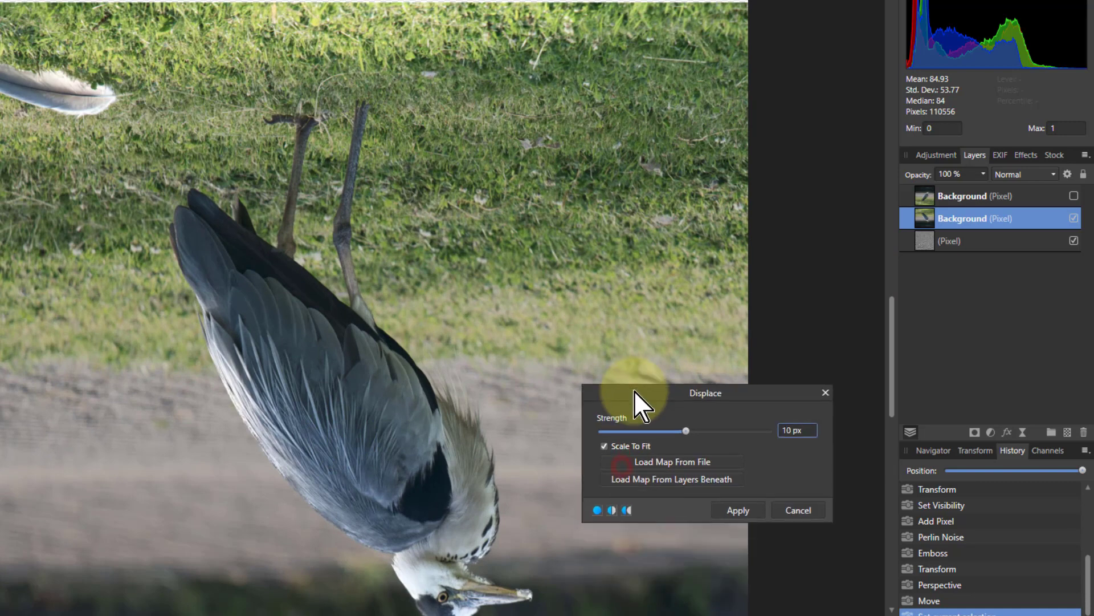
left_click(671, 478)
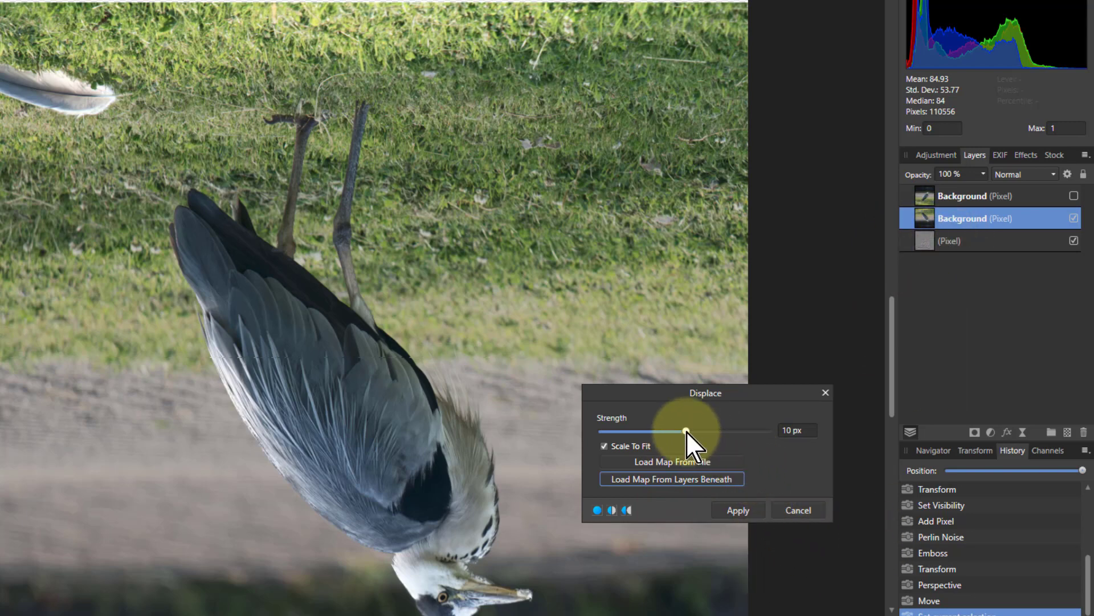
left_click_drag(686, 431, 853, 434)
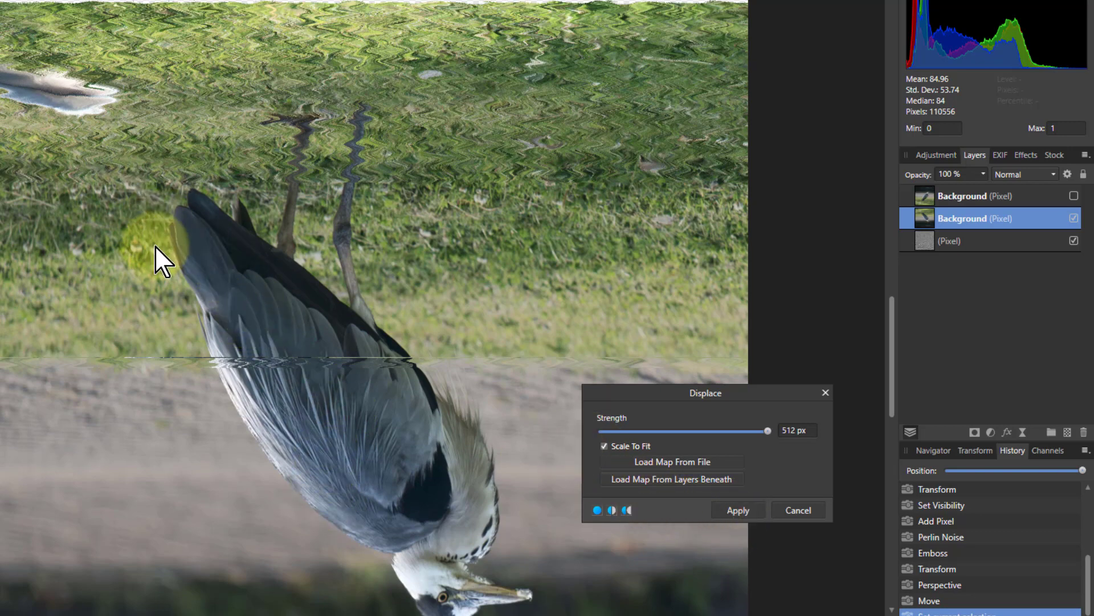
scroll(261, 480, "down", 2)
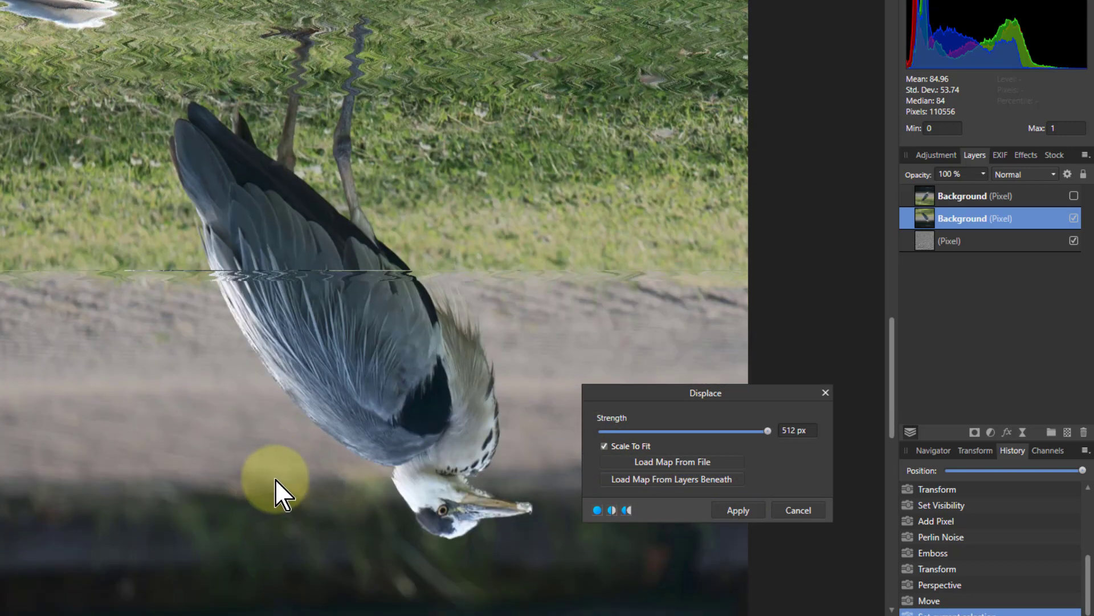
scroll(408, 279, "up", 2)
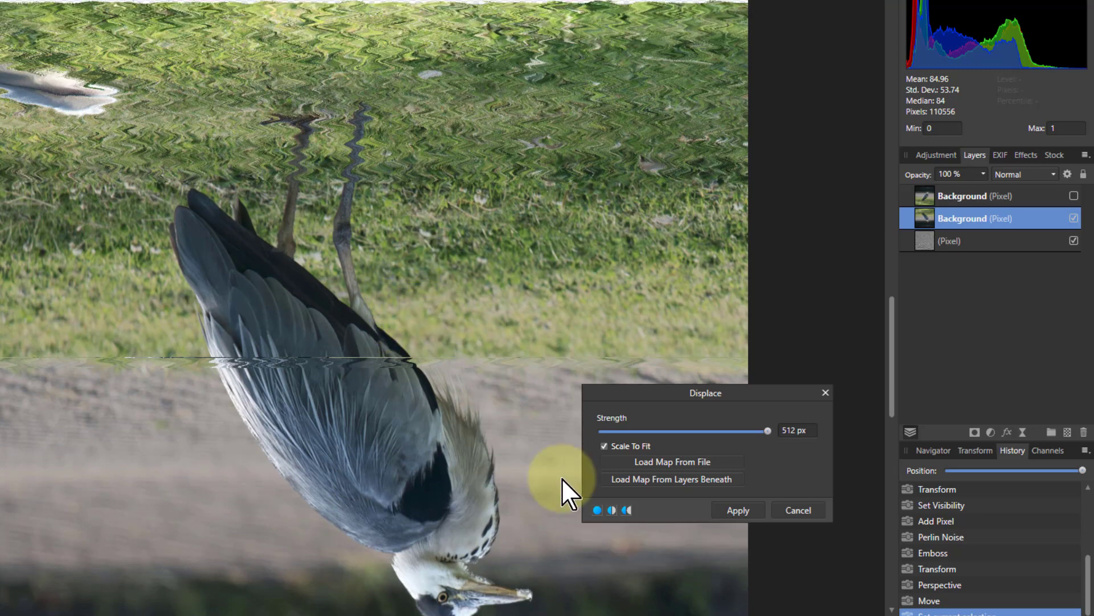
Step: Apply the displacement, fit the document to the window, and make the top Background layer visible
left_click(733, 512)
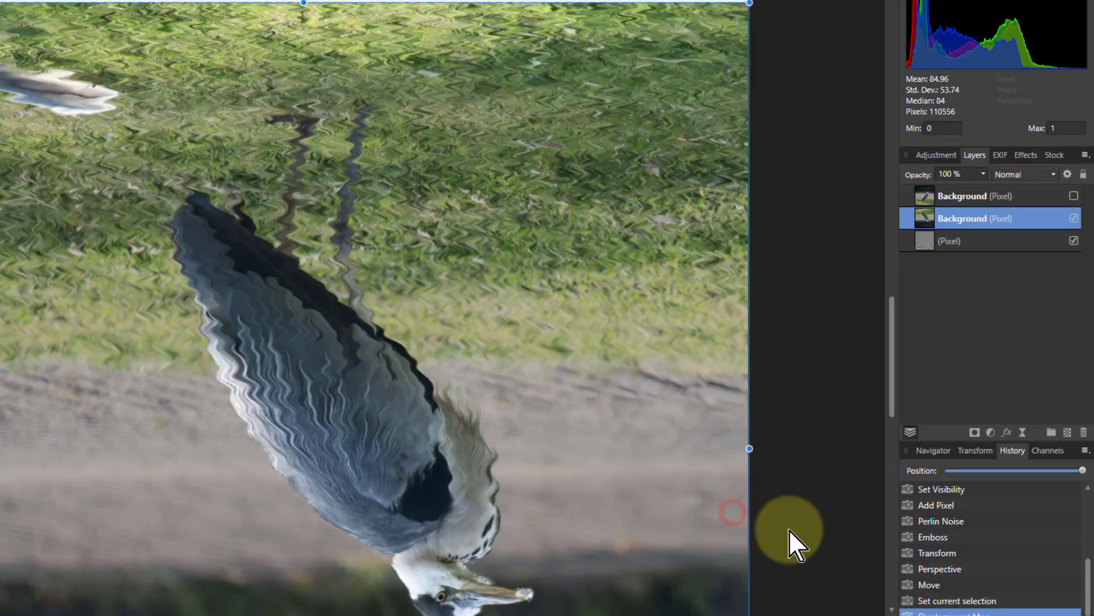
scroll(367, 501, "down", 1)
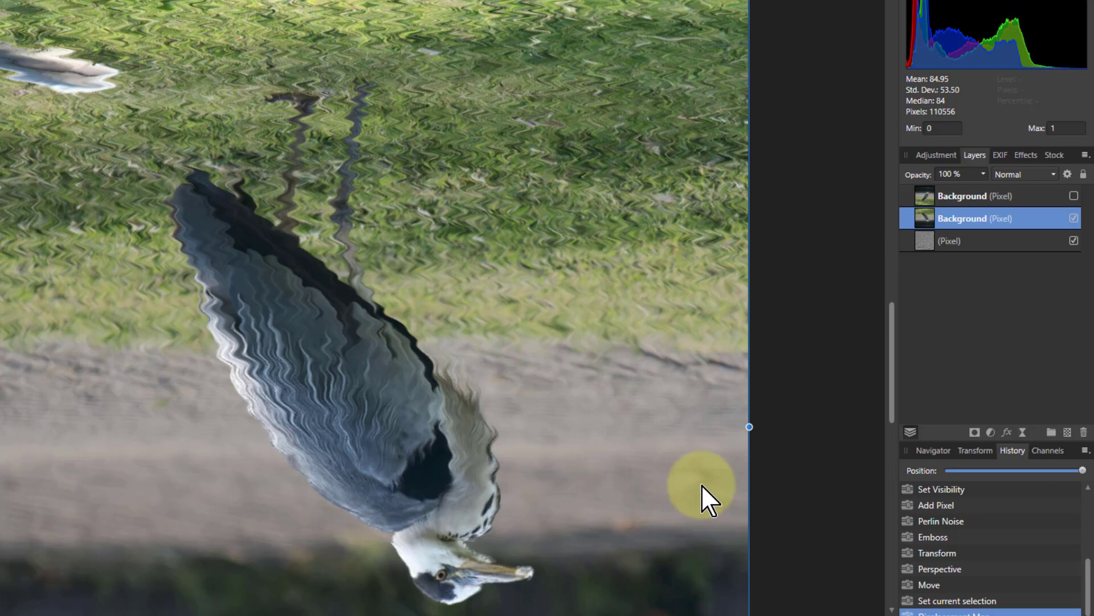
scroll(701, 484, "up", 3)
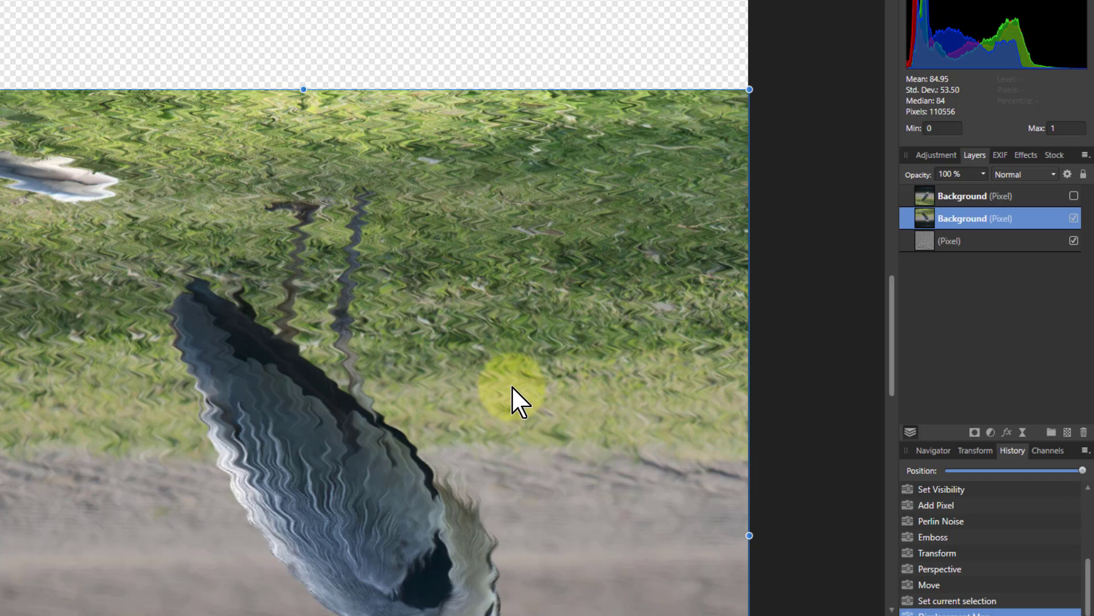
key("ctrl+0")
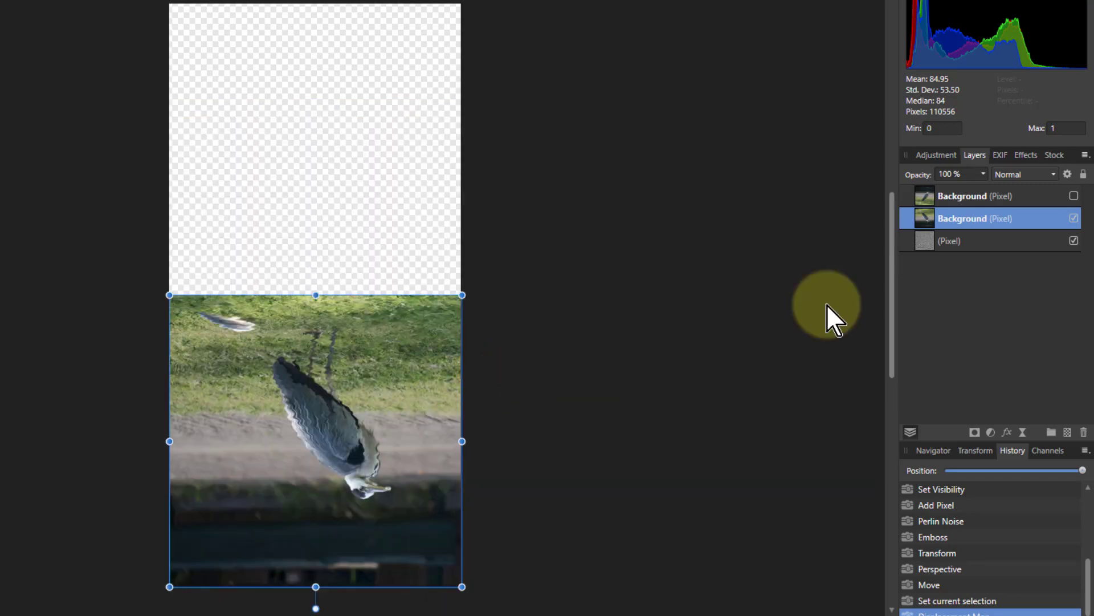
left_click(1073, 195)
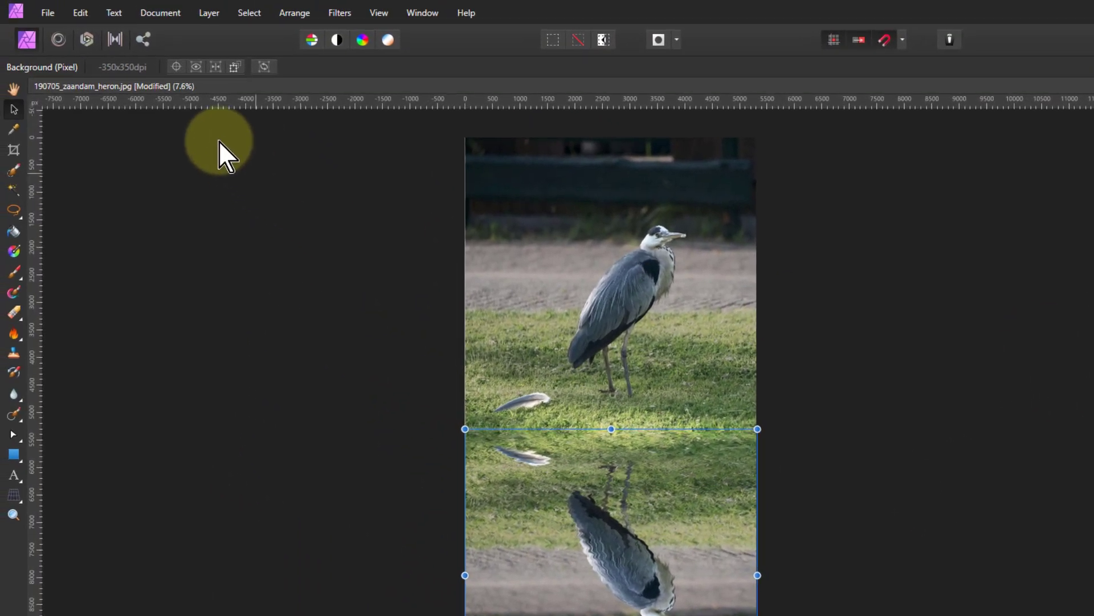
Step: Add a new fill layer coloured dark navy blue (R0 G1 B80)
left_click(209, 13)
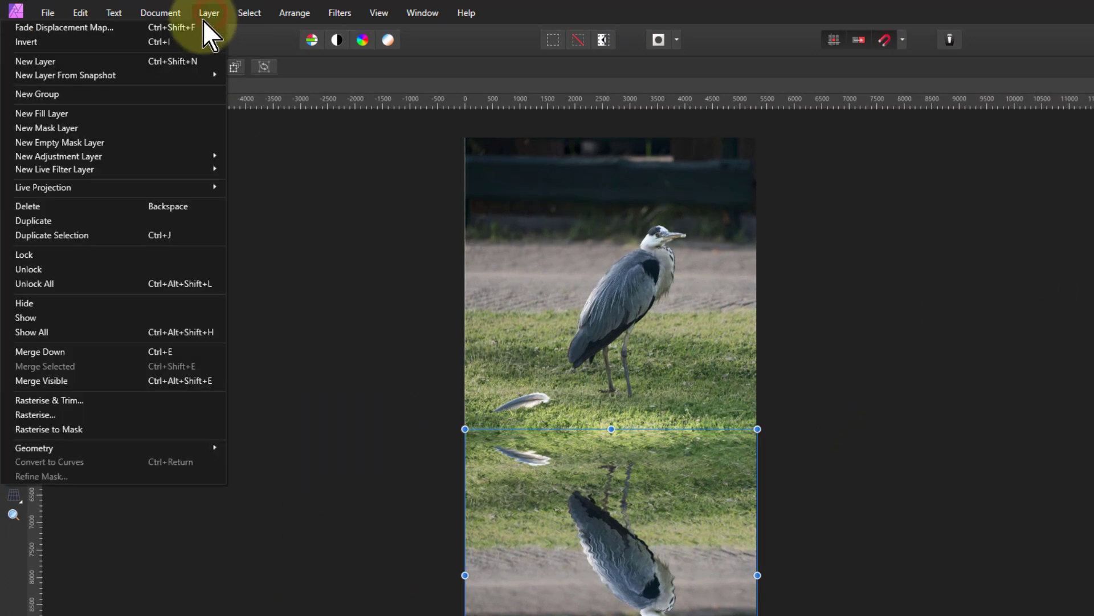
left_click(188, 112)
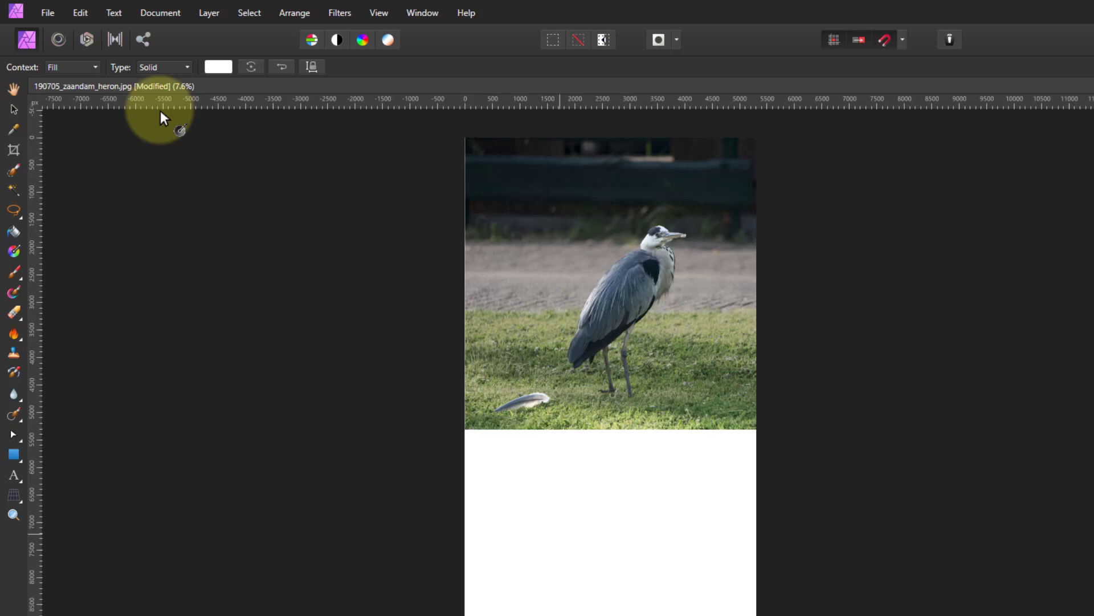
left_click(215, 67)
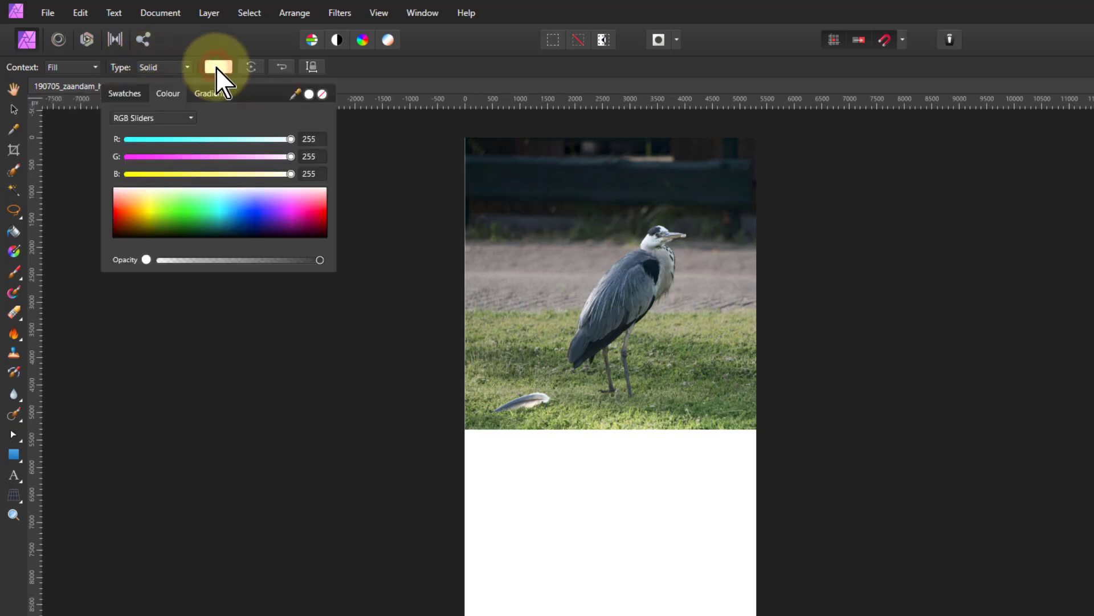
left_click(255, 230)
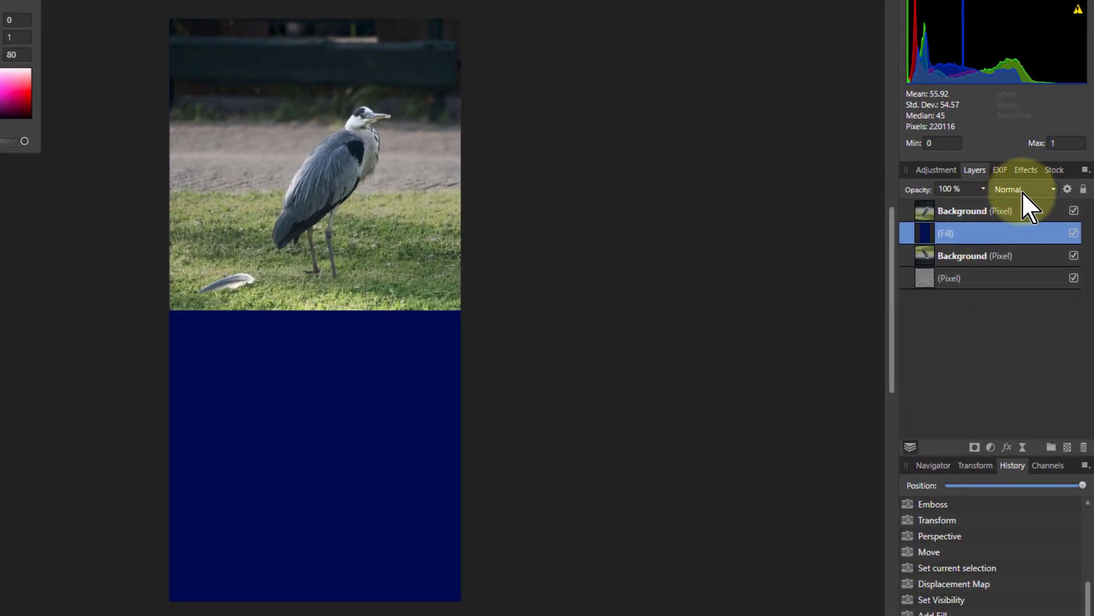
Step: Set the navy fill layer's blend mode to Overlay at 75% opacity
left_click(1021, 190)
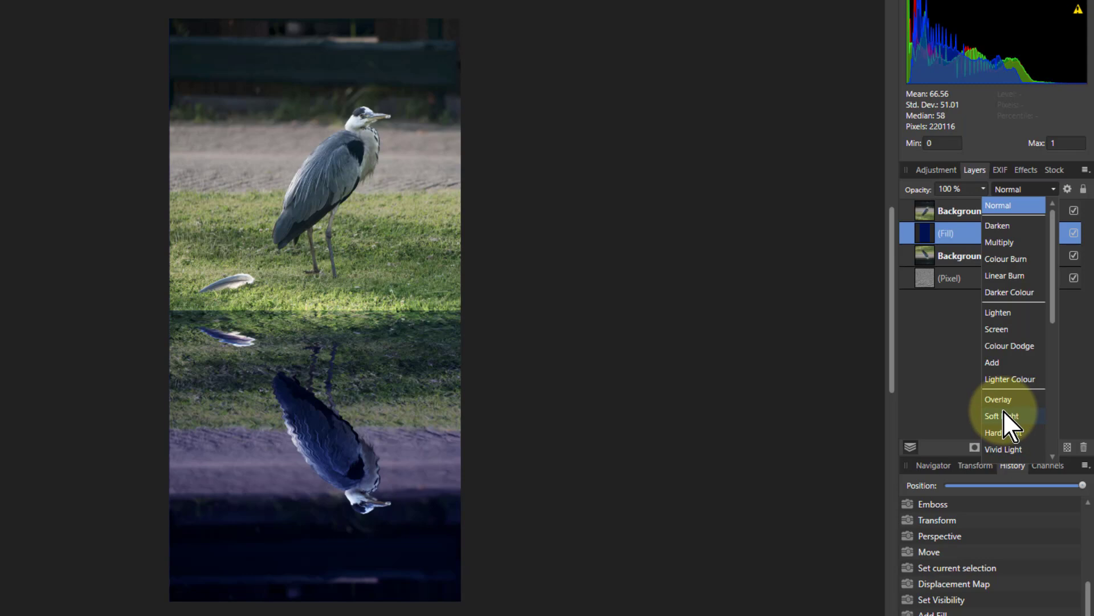
left_click(1000, 402)
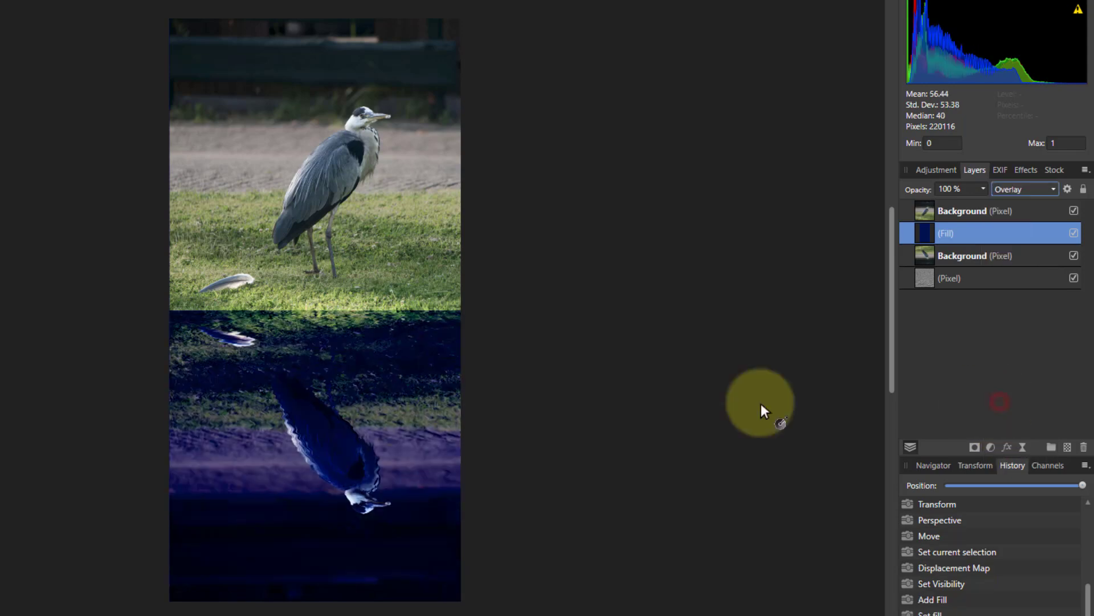
left_click(982, 189)
left_click_drag(980, 204, 961, 214)
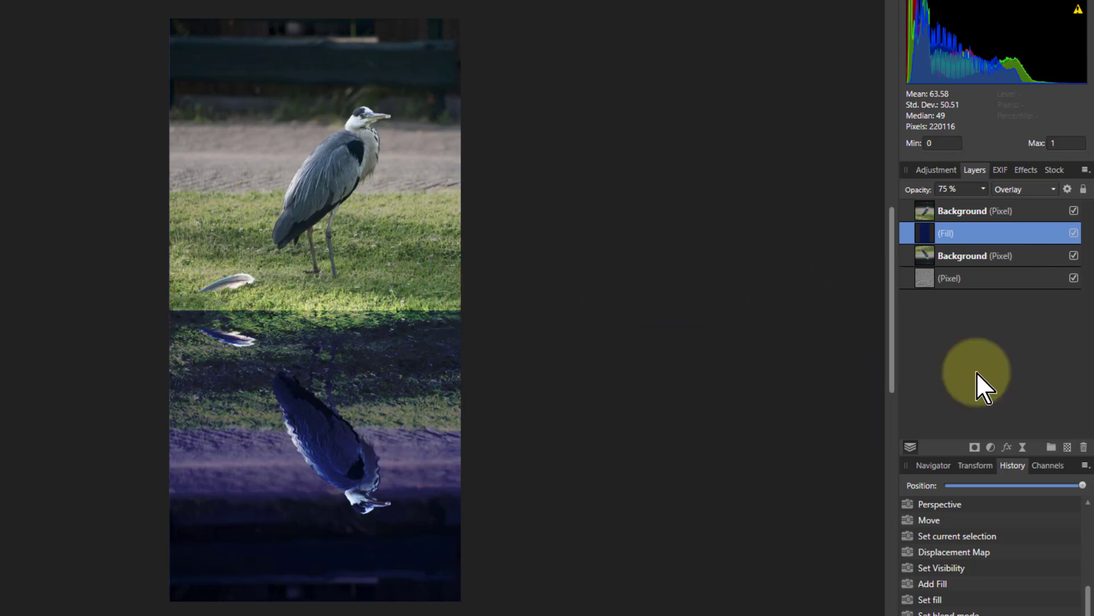
Step: Add an empty pixel layer at the top and pick a Texture-category grunge Paint Brush
left_click(1070, 447)
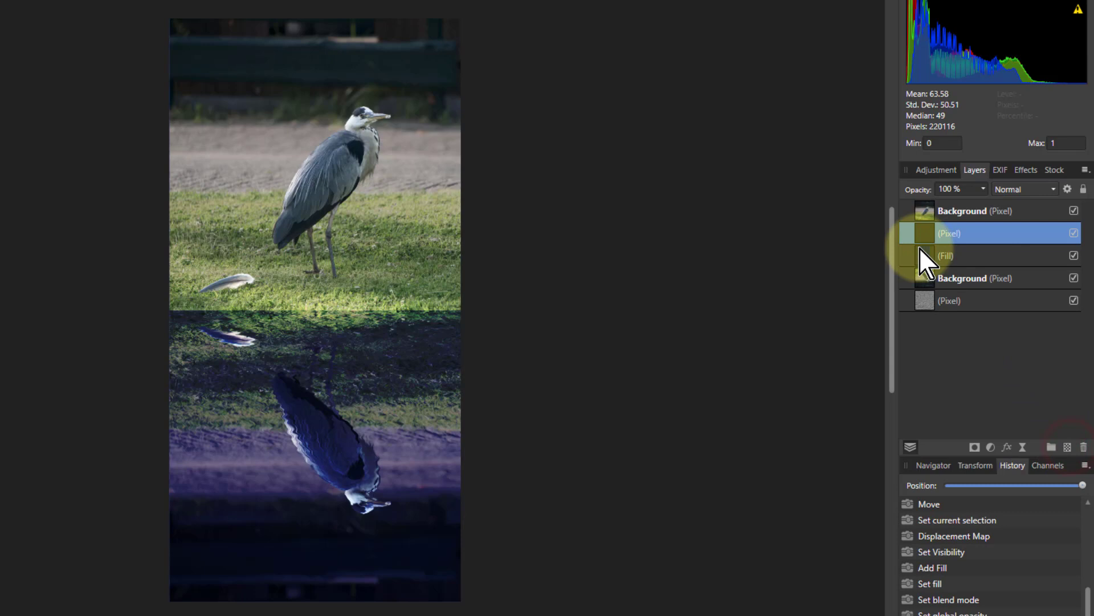
left_click_drag(928, 233, 925, 202)
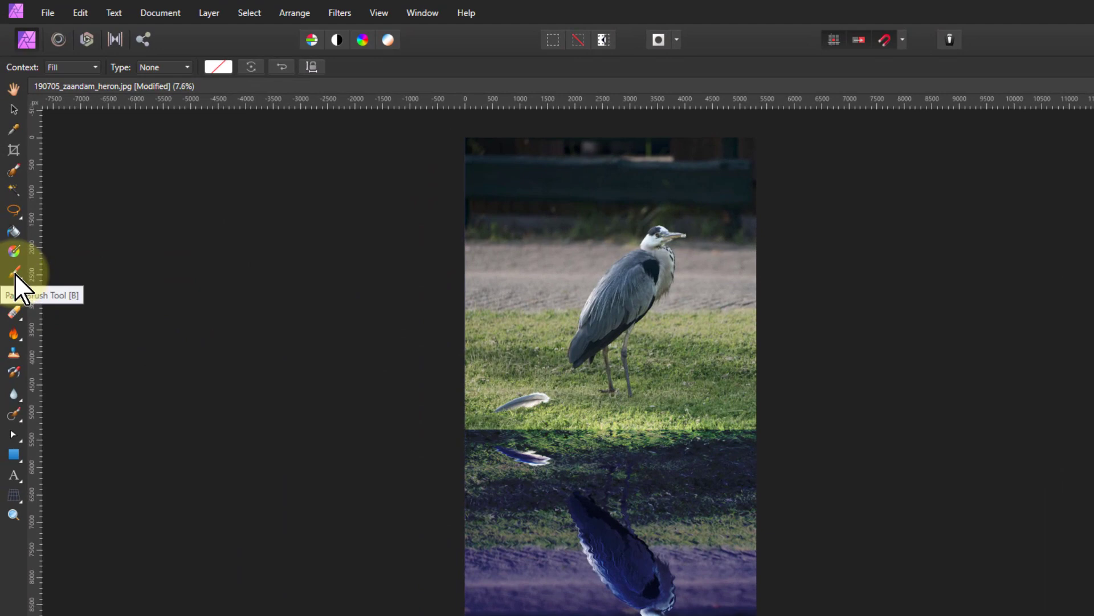
left_click(15, 273)
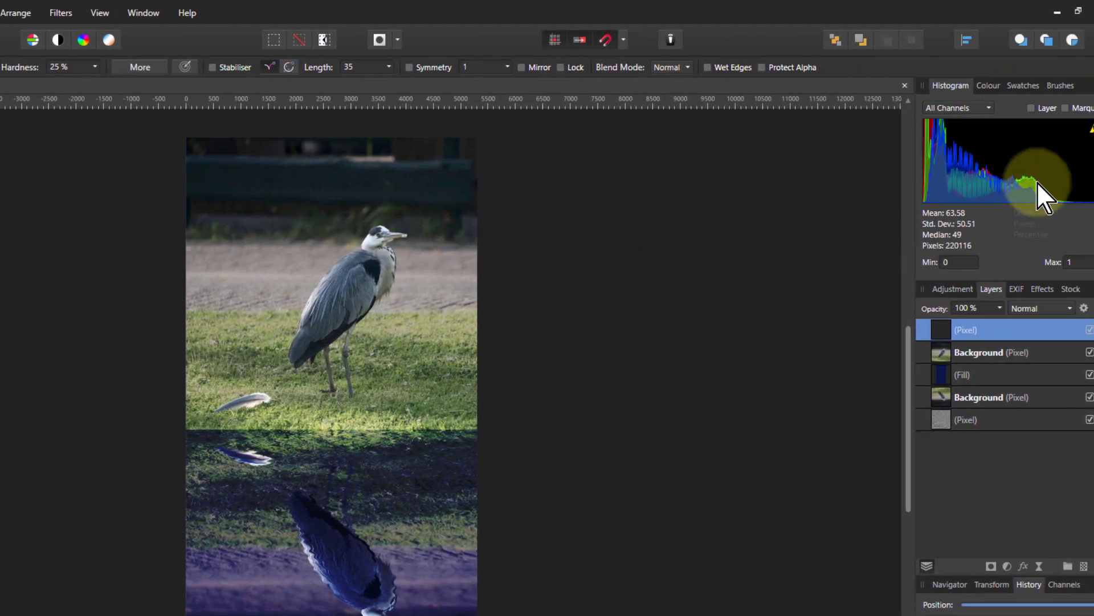
left_click(1058, 88)
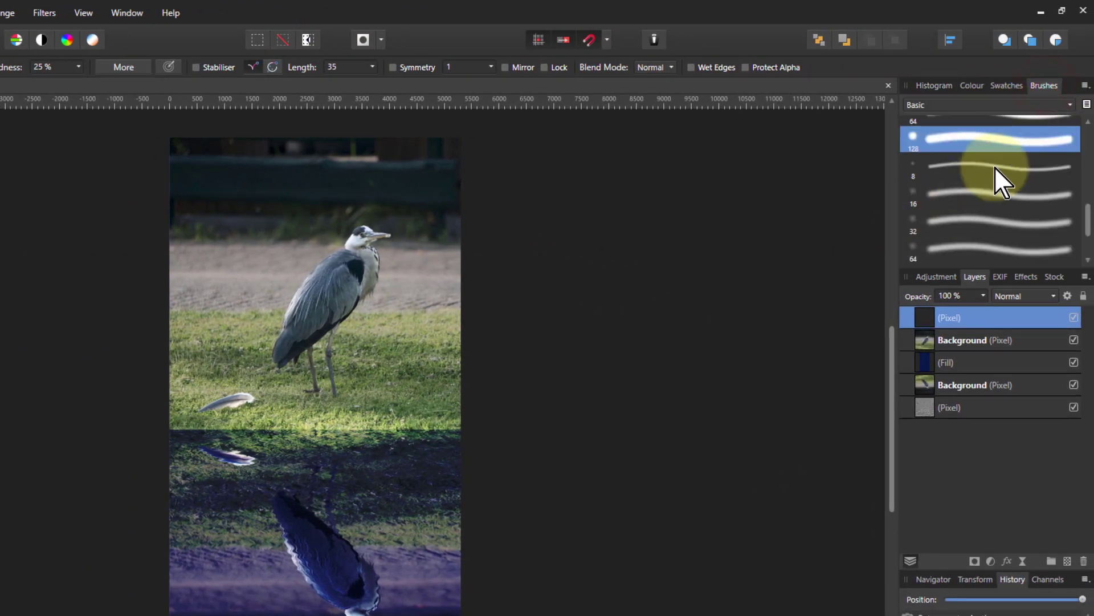
left_click(962, 103)
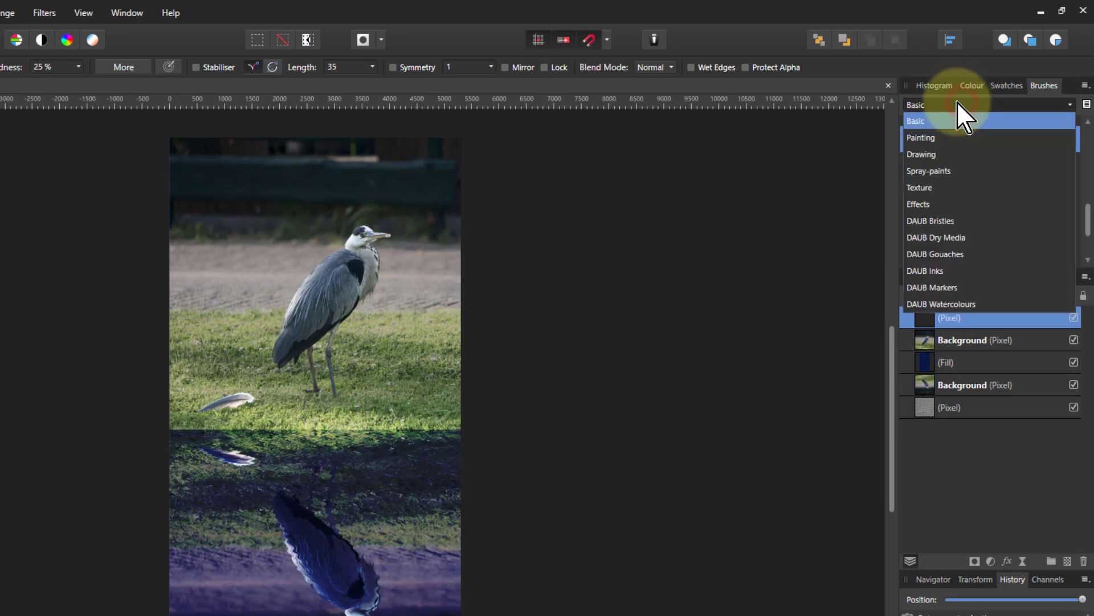
left_click(919, 187)
scroll(1007, 133, "up", 5)
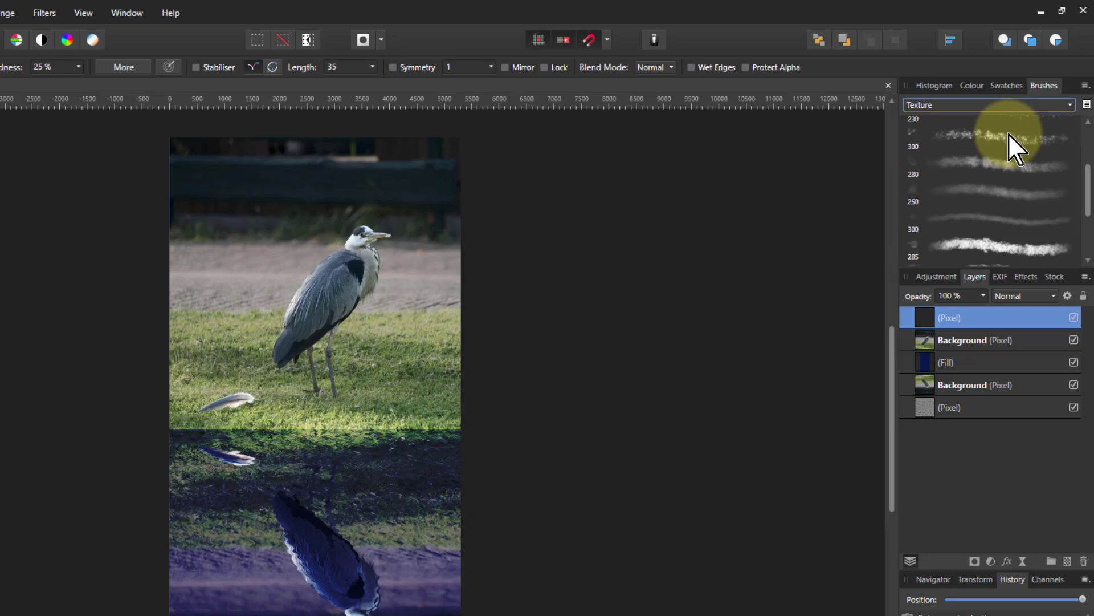
left_click(967, 120)
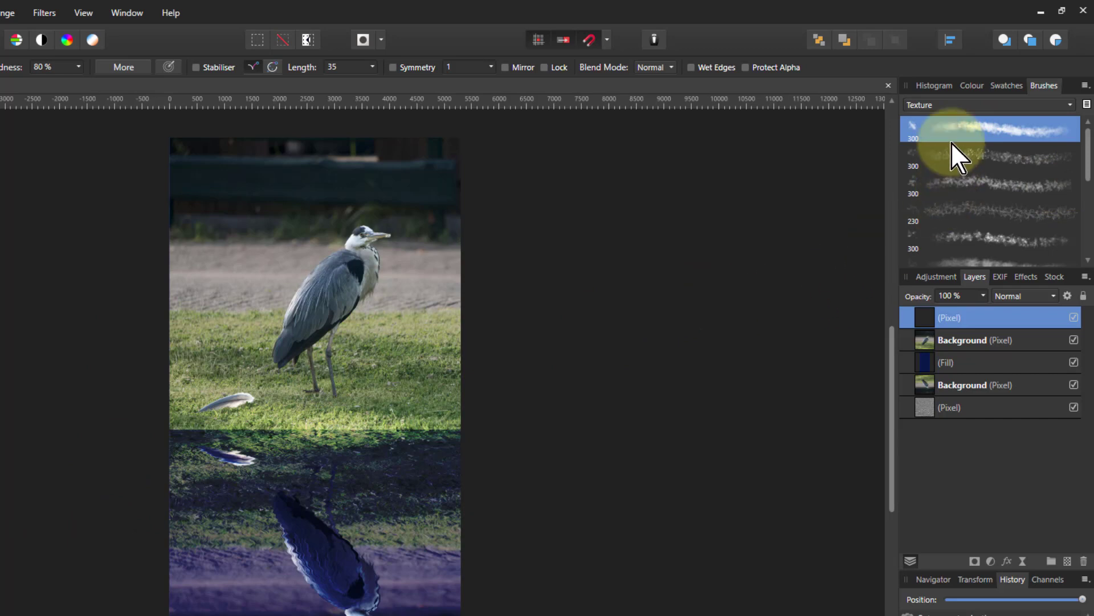
Step: Set the brush colour to dark brown, RGB 58/29/0
left_click(970, 86)
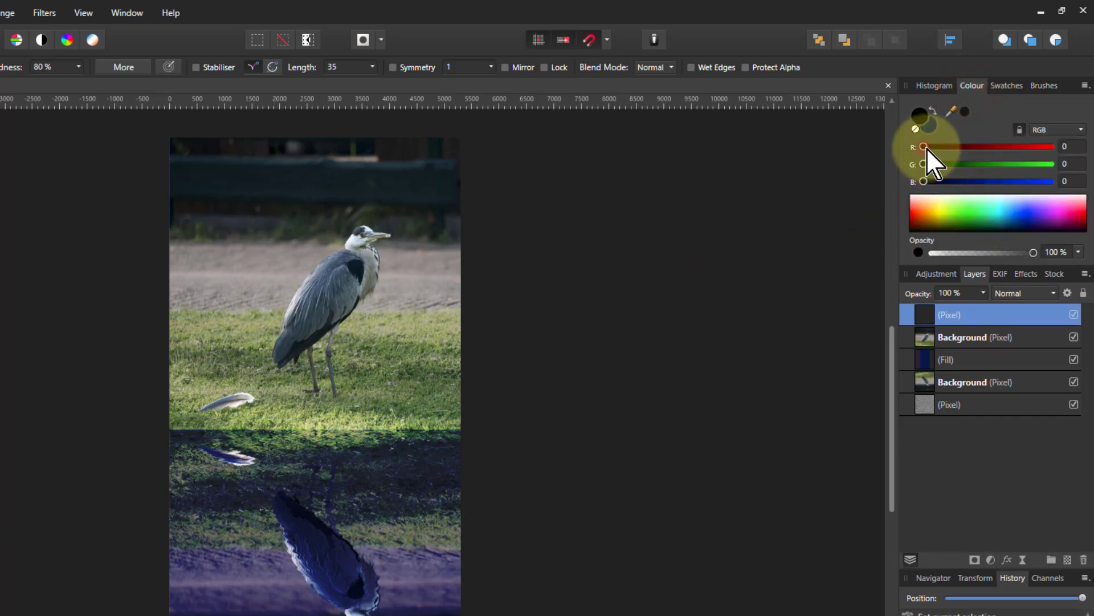
left_click_drag(924, 149, 1059, 150)
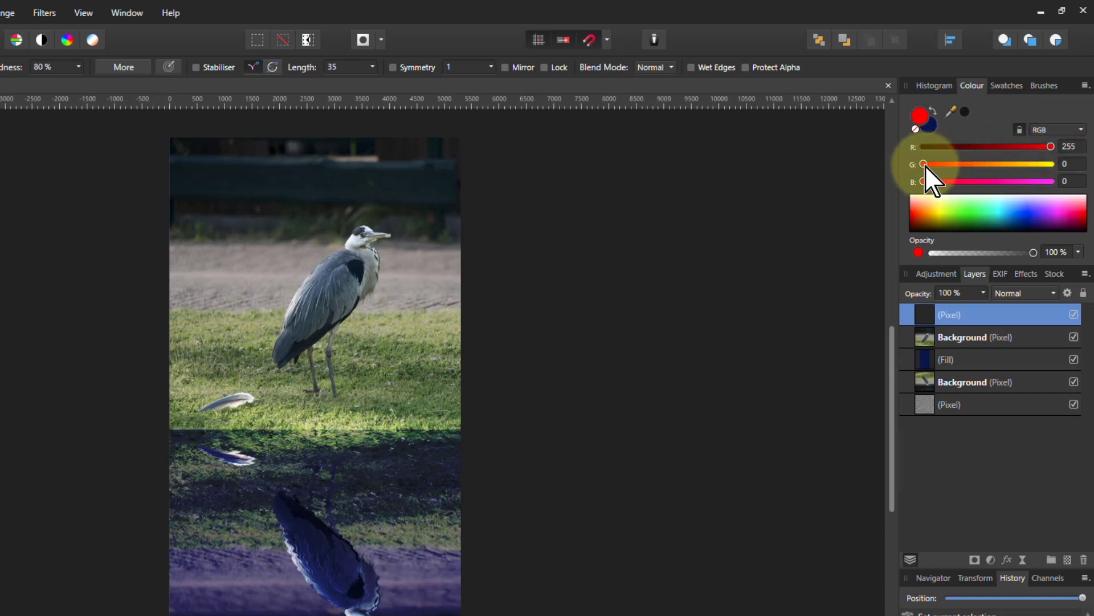
left_click_drag(925, 165, 991, 166)
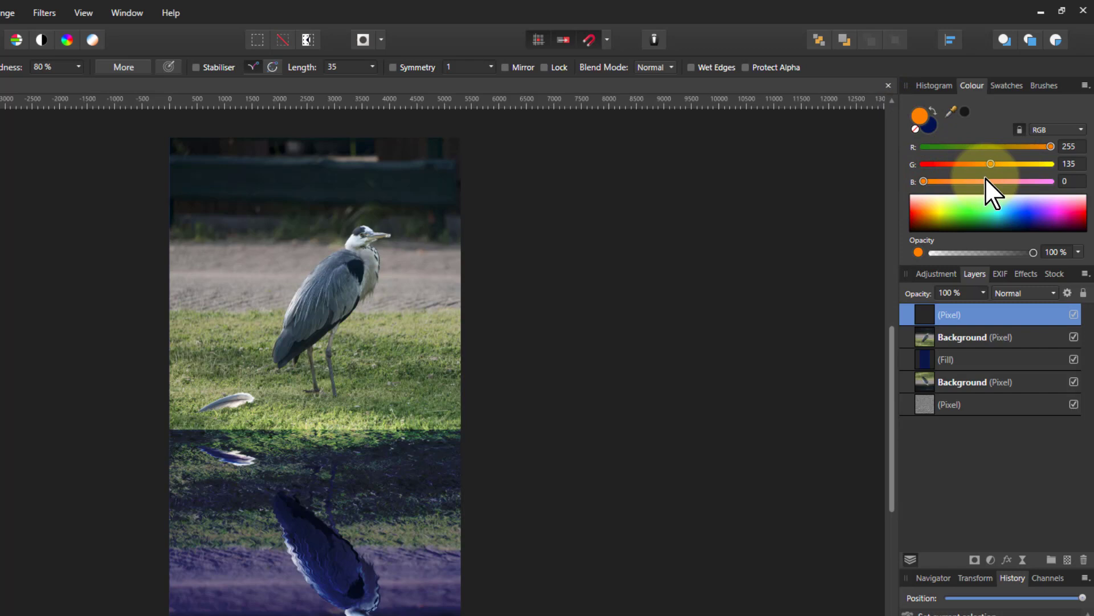
left_click_drag(991, 165, 942, 168)
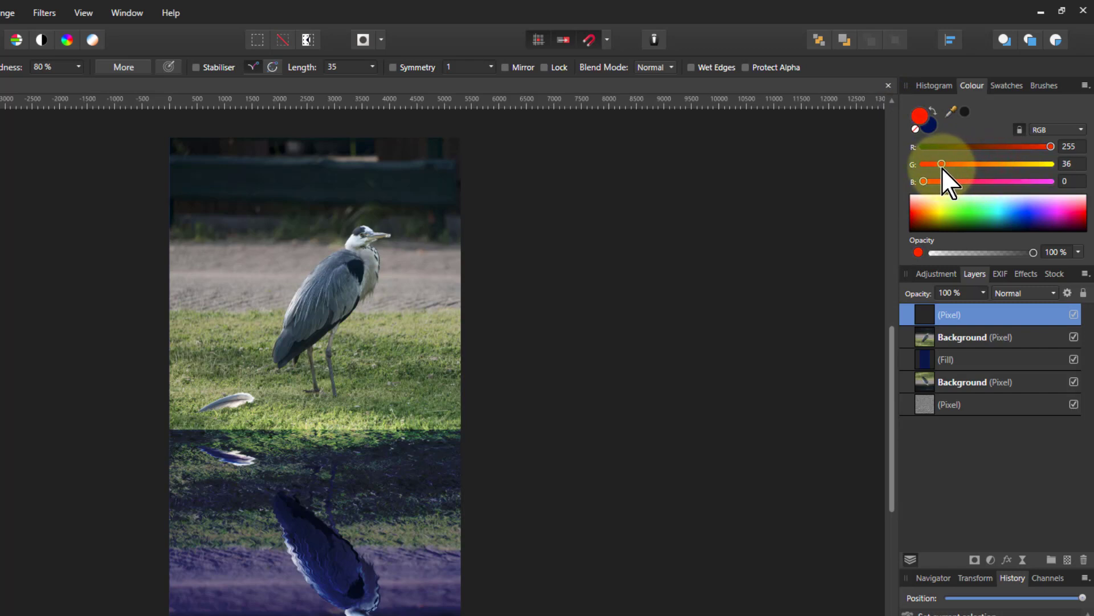
left_click_drag(1051, 147, 938, 166)
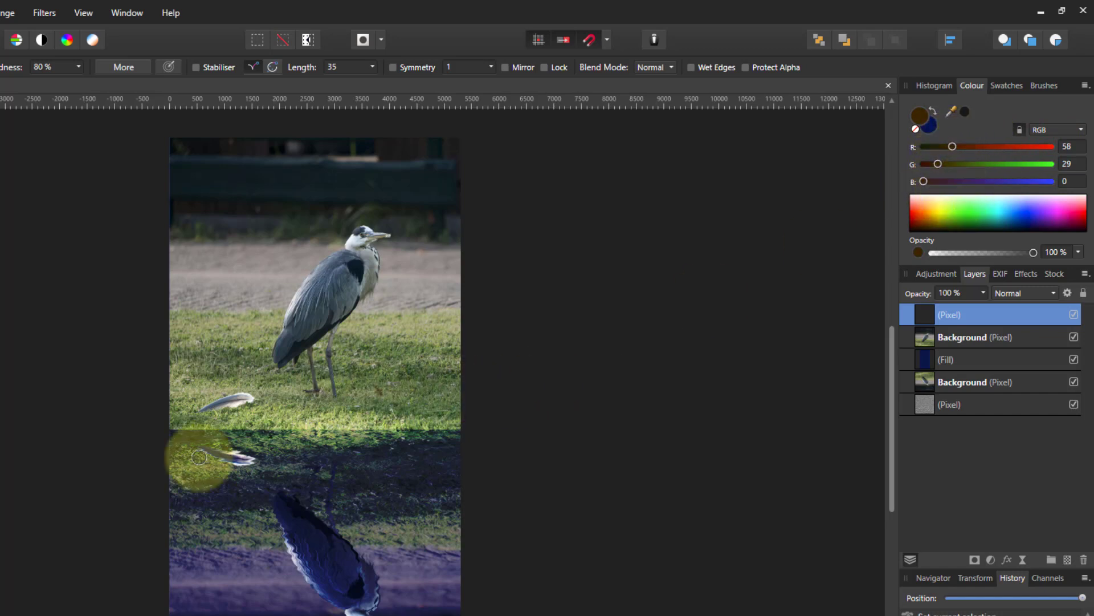
Step: Paint a brown stroke along the grass horizon, then darken the colour to RGB 20/9/0
scroll(274, 431, "up", 3)
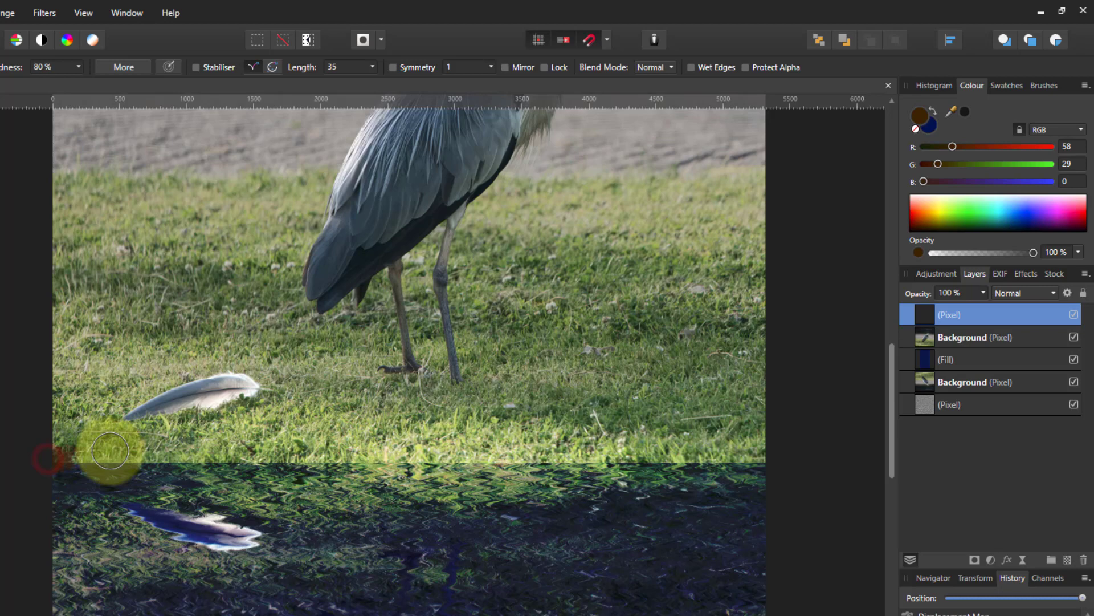
mouse_move(110, 451)
left_mouse_down()
mouse_move(187, 457)
mouse_move(62, 461)
mouse_move(366, 465)
mouse_move(388, 451)
mouse_move(467, 477)
mouse_move(443, 480)
mouse_move(378, 472)
mouse_move(557, 461)
mouse_move(415, 459)
mouse_move(577, 469)
mouse_move(515, 443)
mouse_move(623, 463)
mouse_move(512, 466)
mouse_move(669, 449)
mouse_move(692, 453)
mouse_move(606, 464)
mouse_move(764, 464)
mouse_move(705, 475)
mouse_move(741, 463)
mouse_move(746, 447)
mouse_move(722, 461)
mouse_move(471, 474)
mouse_move(228, 477)
mouse_move(52, 462)
left_mouse_up()
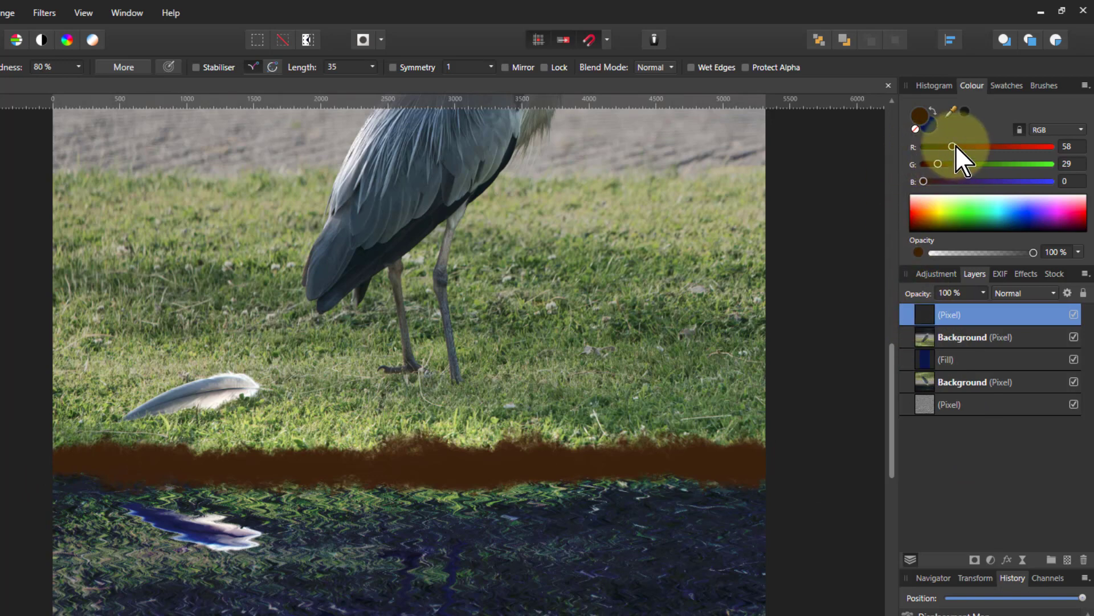
left_click_drag(923, 216, 923, 230)
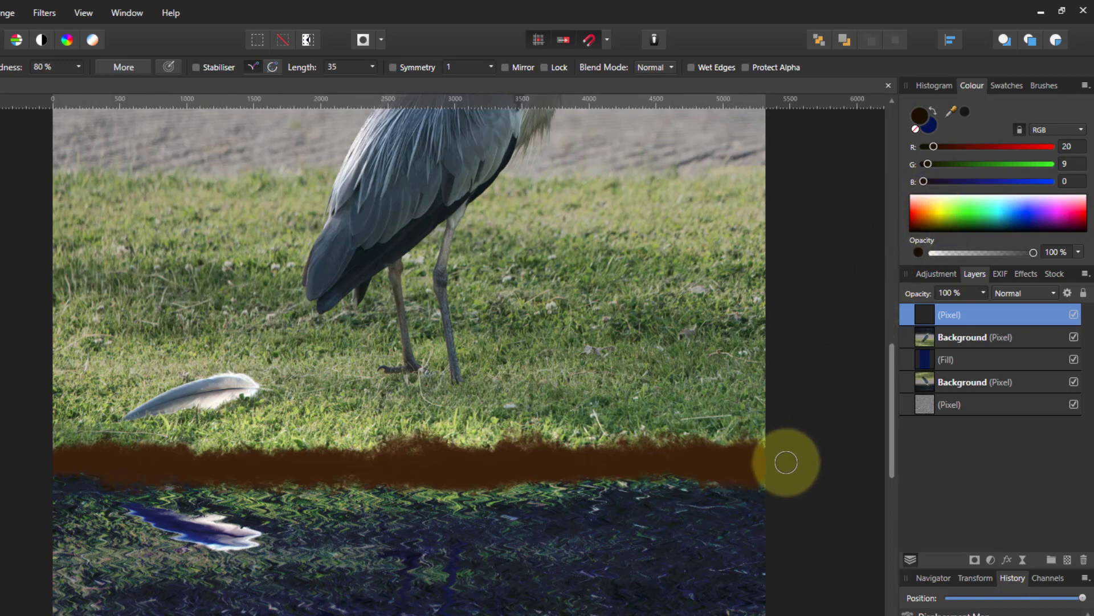
Step: Shift-click a darker straight line along the riverbank seam
left_click(767, 461)
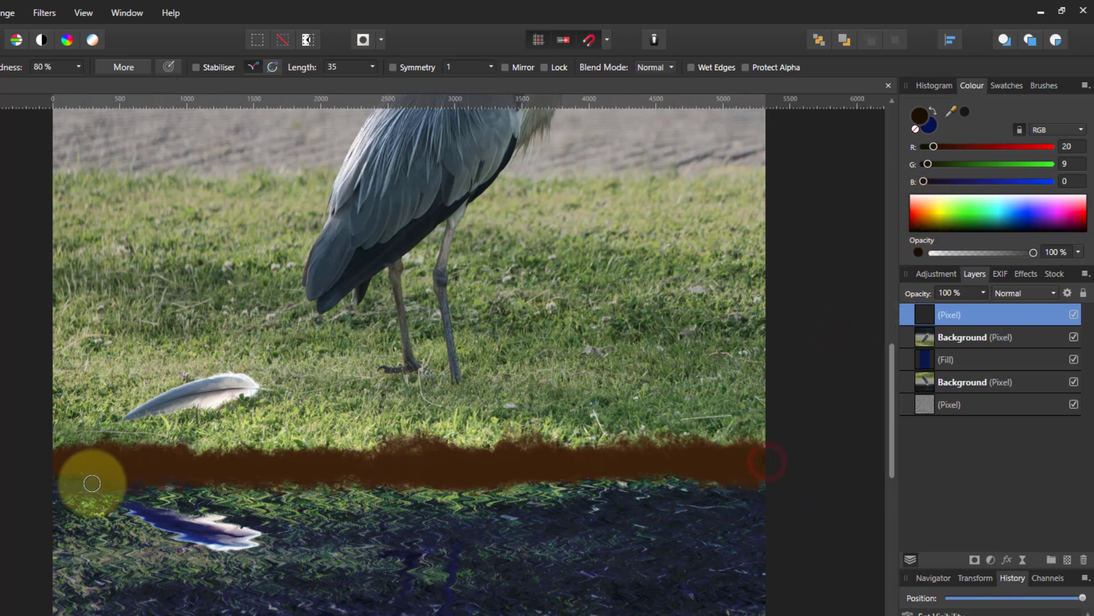
left_click(50, 462, "shift")
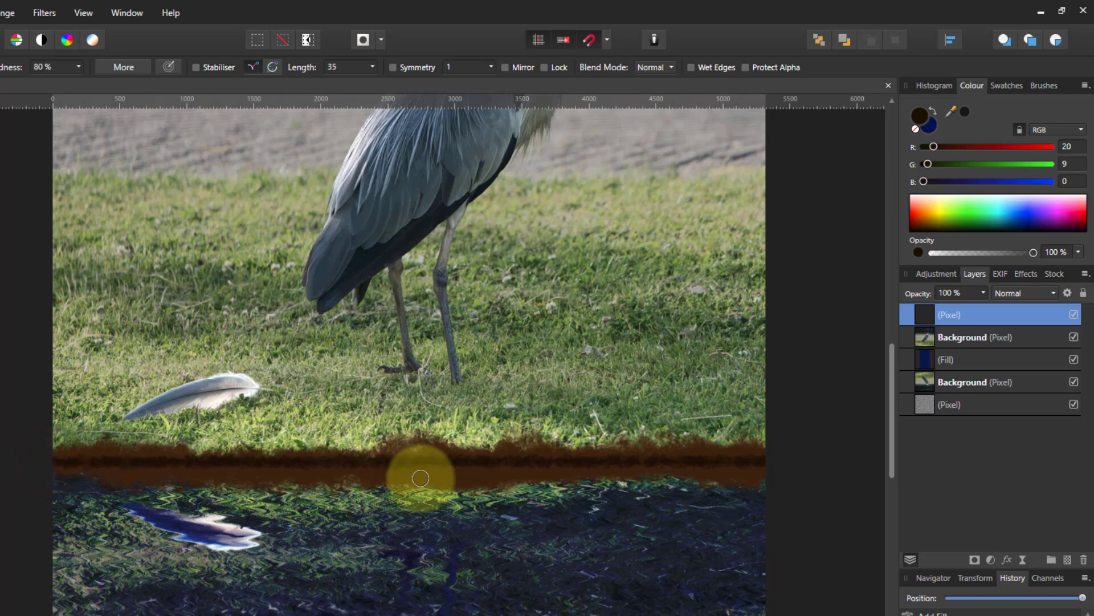
left_click(401, 469)
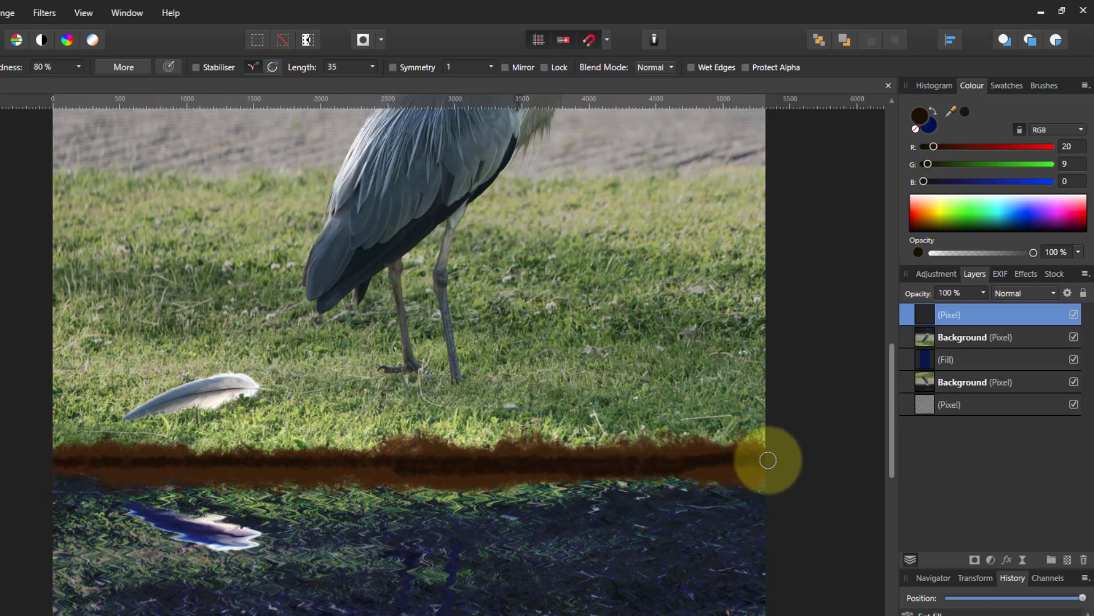
left_click(395, 469)
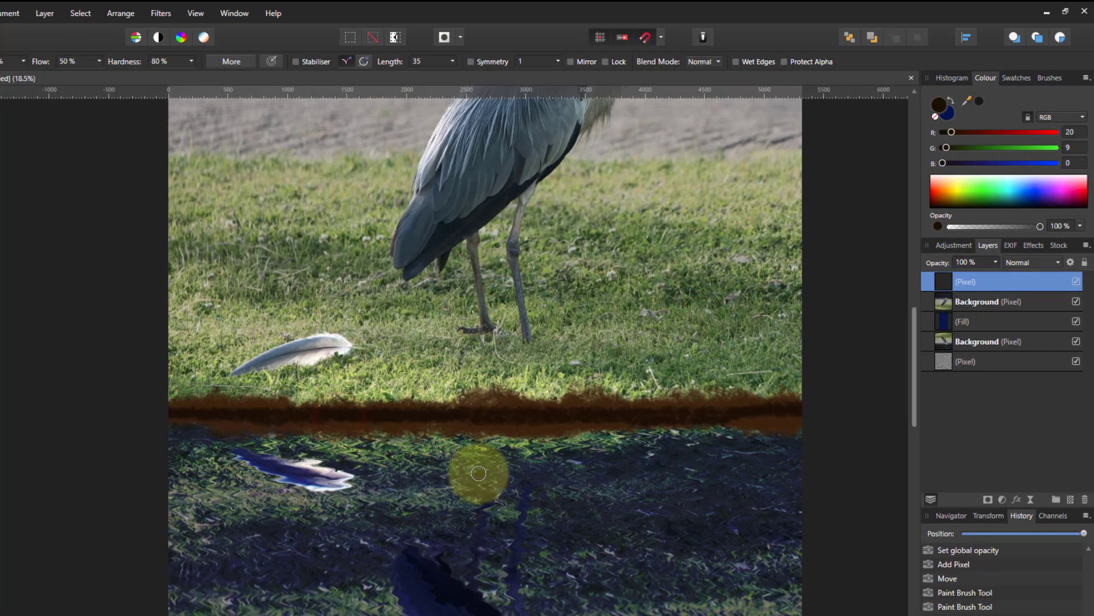
Step: Zoom to fit the whole heron image in the window with Ctrl+0
key("ctrl+0")
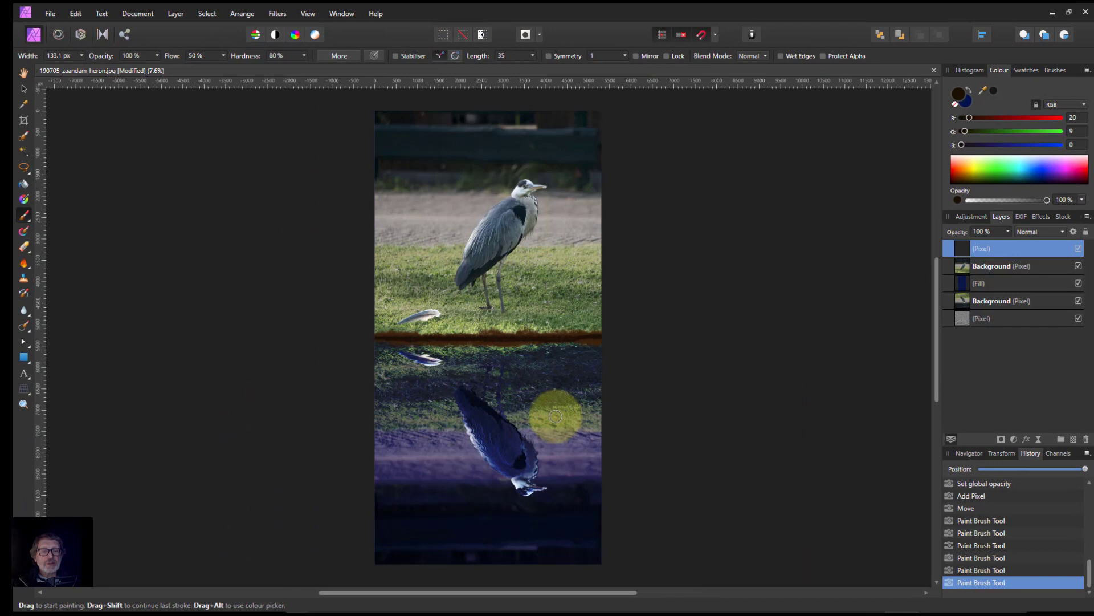